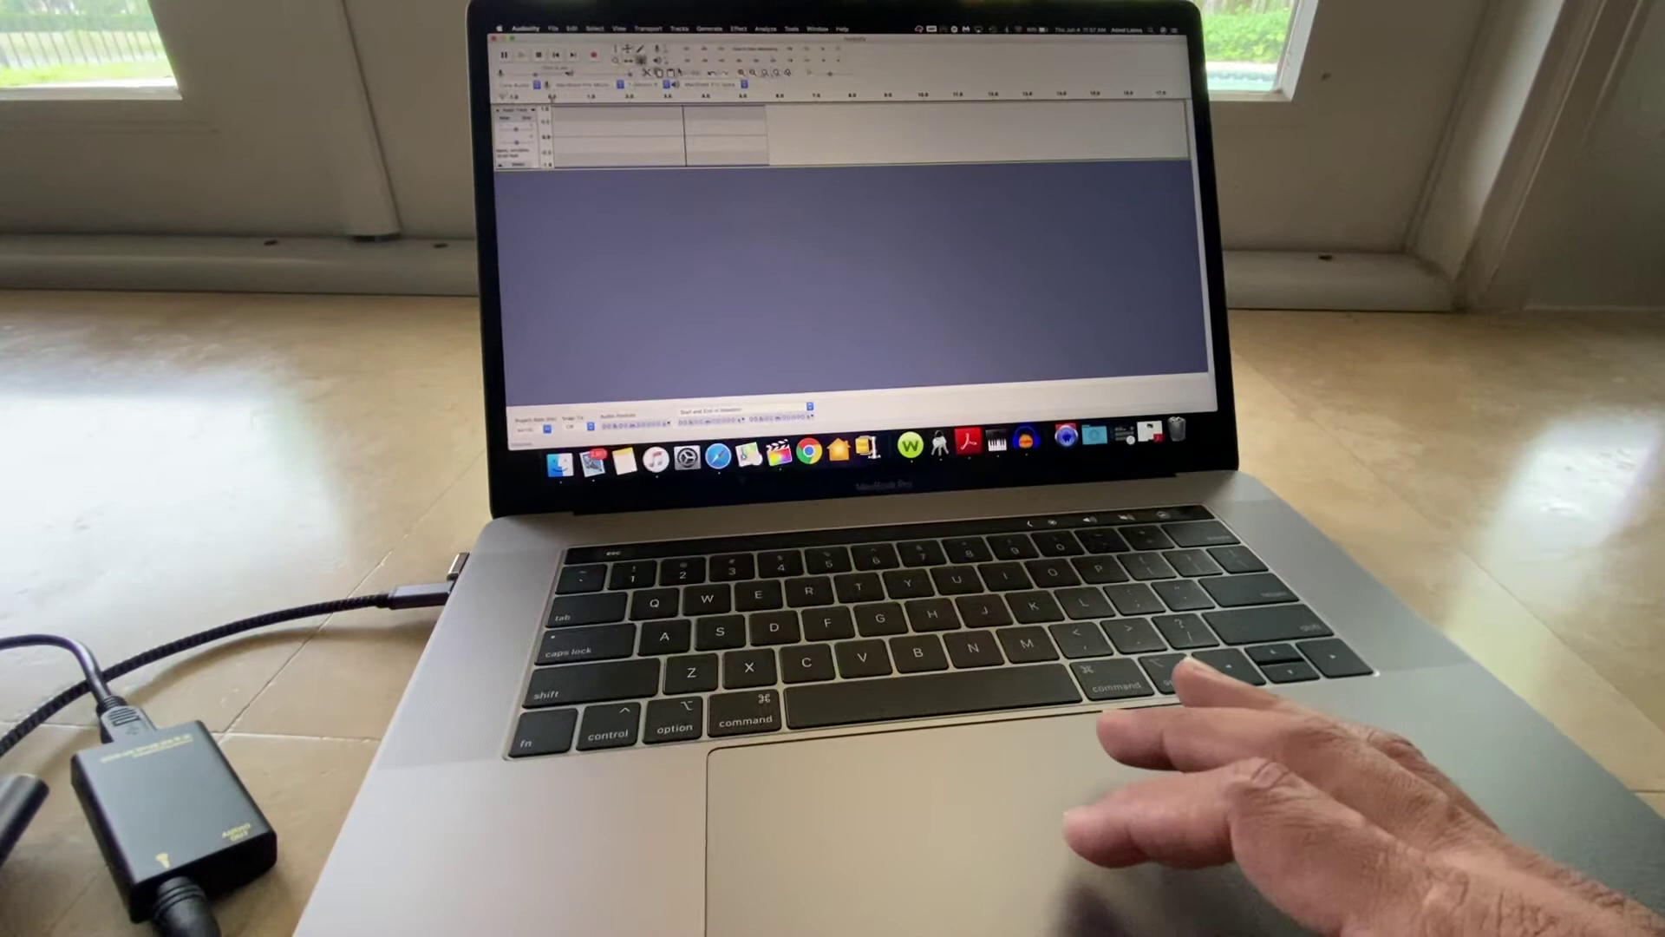
# Step: Start quitting Audacity so it asks whether to save the empty recording attempt
pyautogui.click(511, 85)
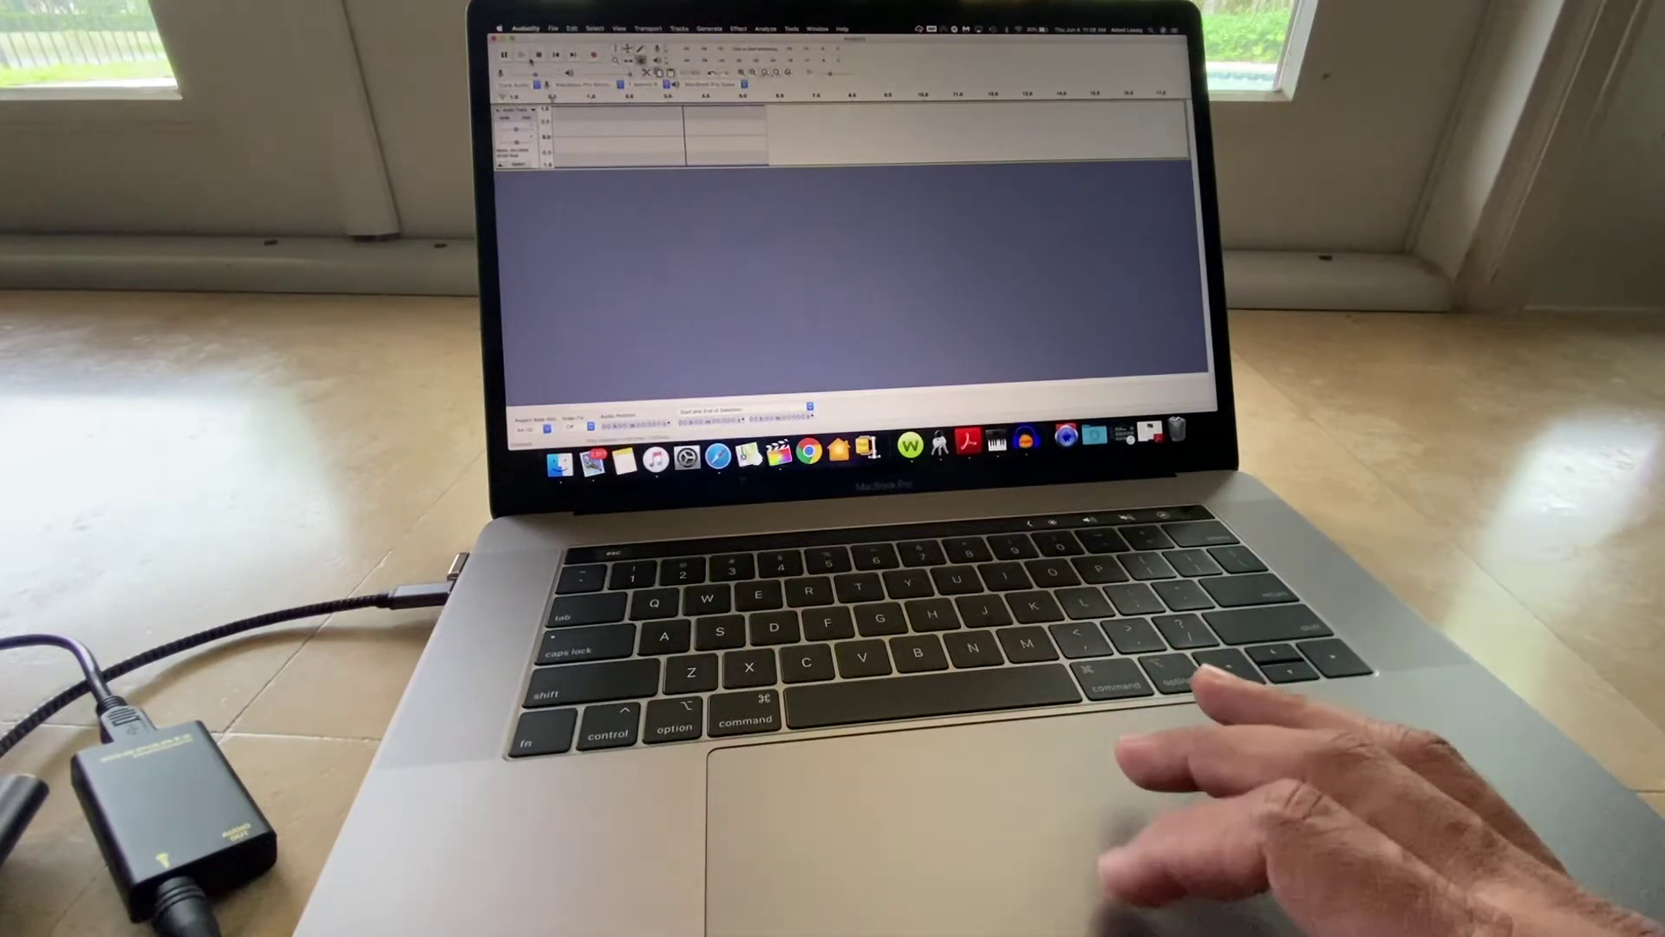
# Step: Quit Audacity unsaved and set MacBook Pro Microphone as sound input in Audio MIDI Setup
pyautogui.click(497, 39)
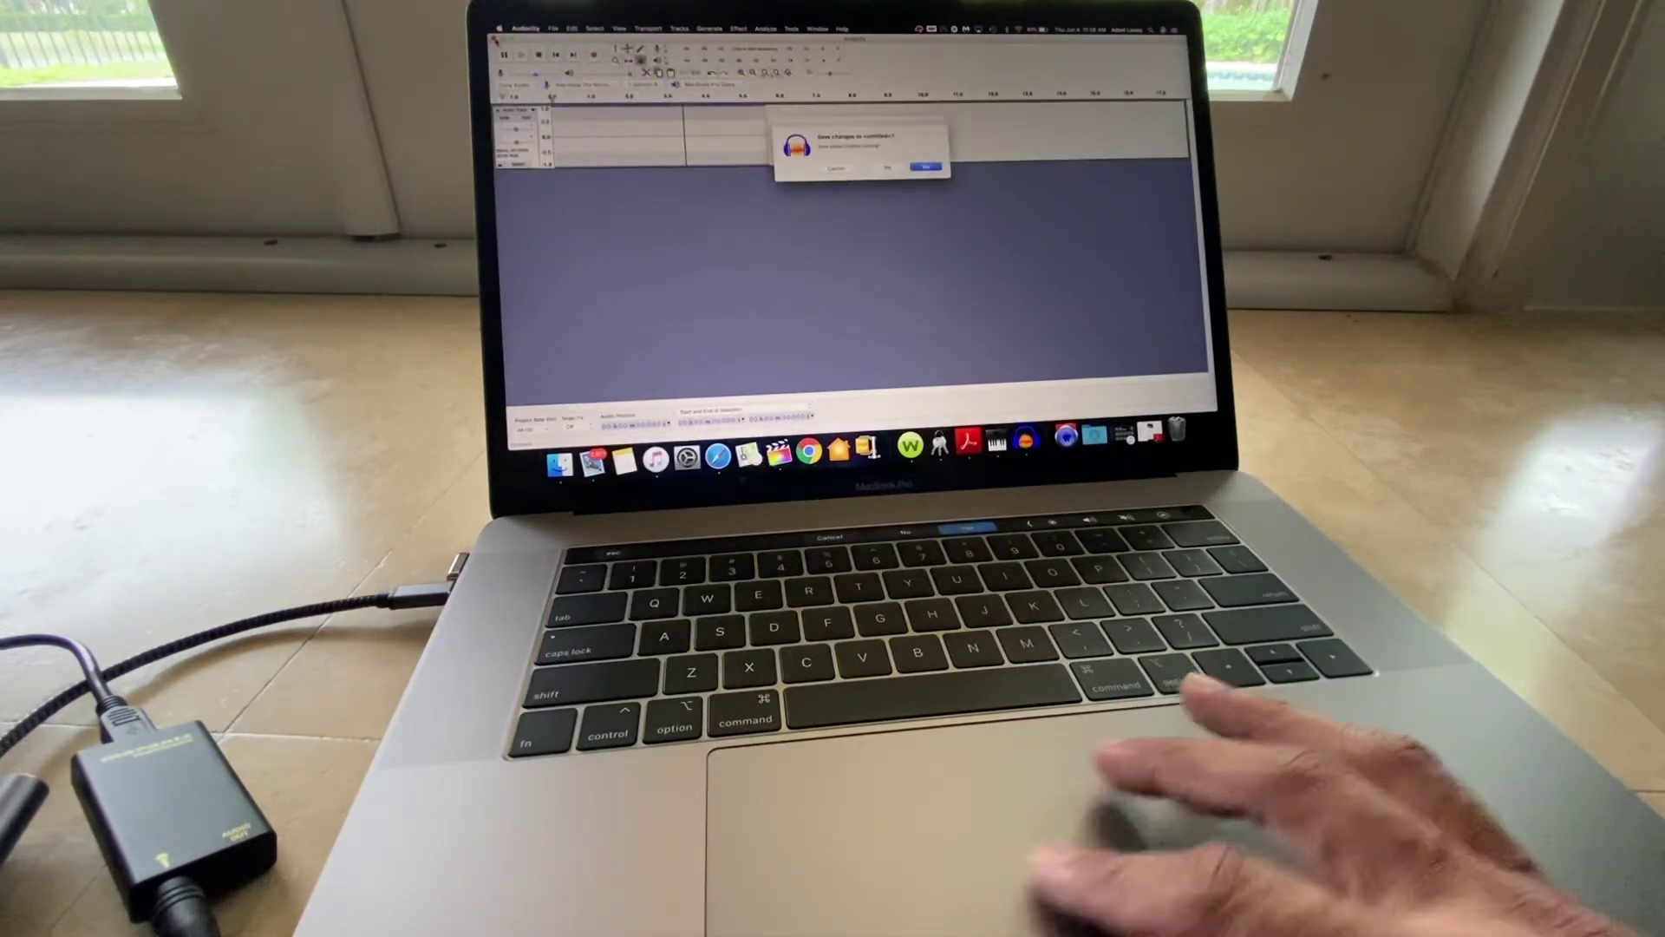
pyautogui.click(891, 169)
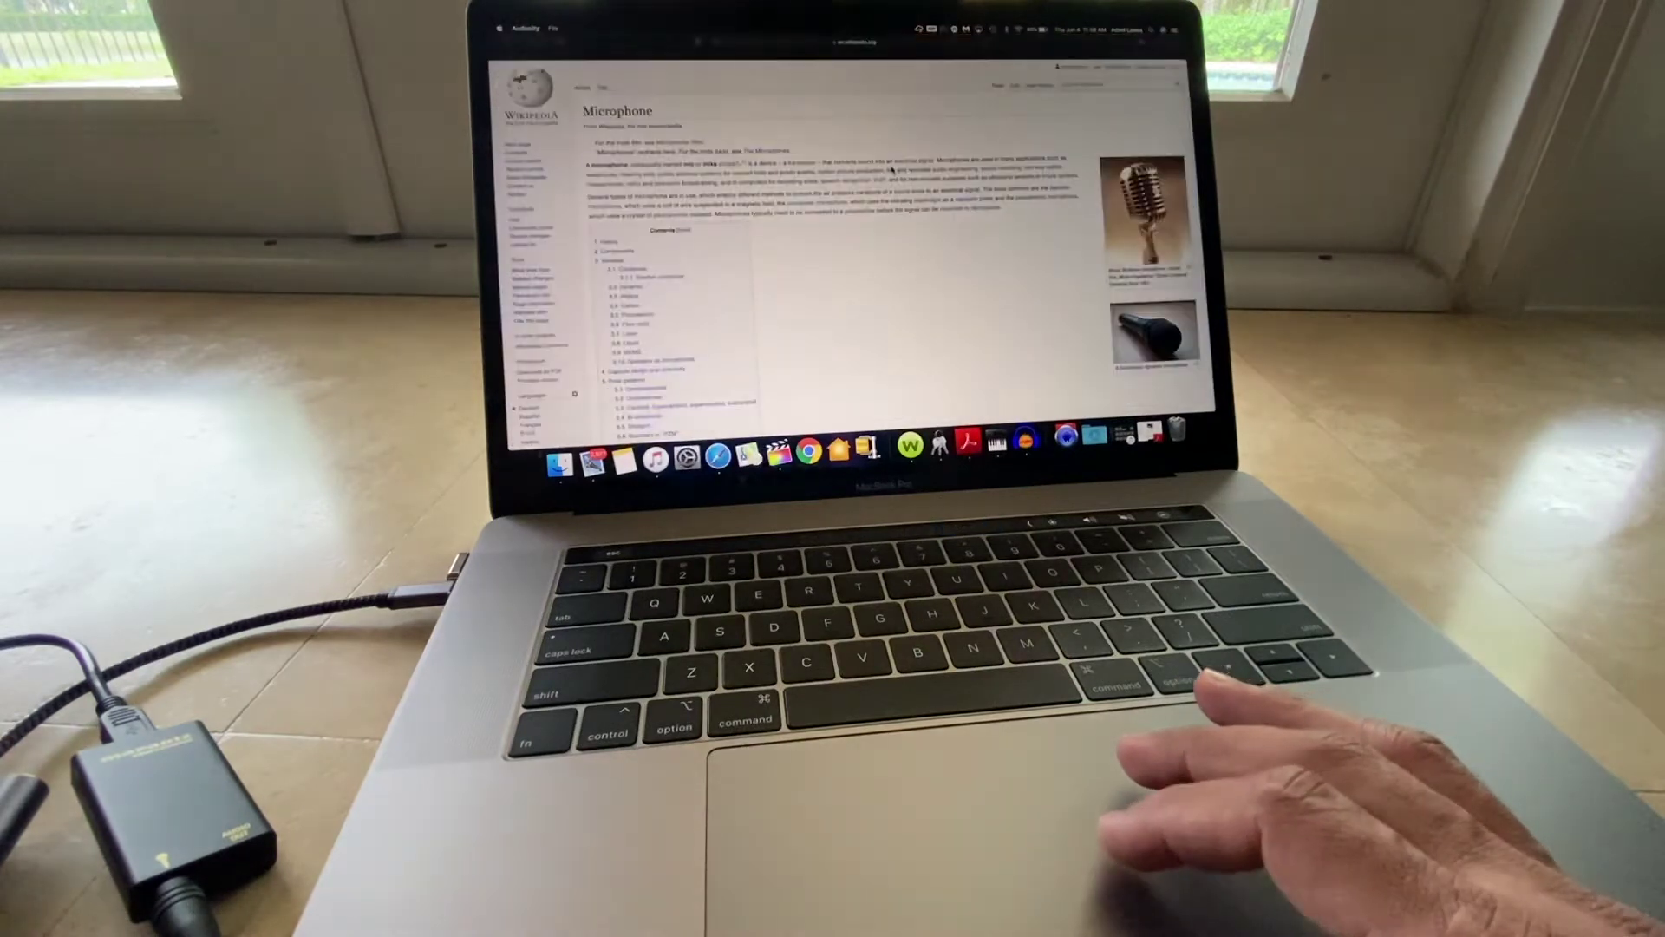
pyautogui.click(996, 443)
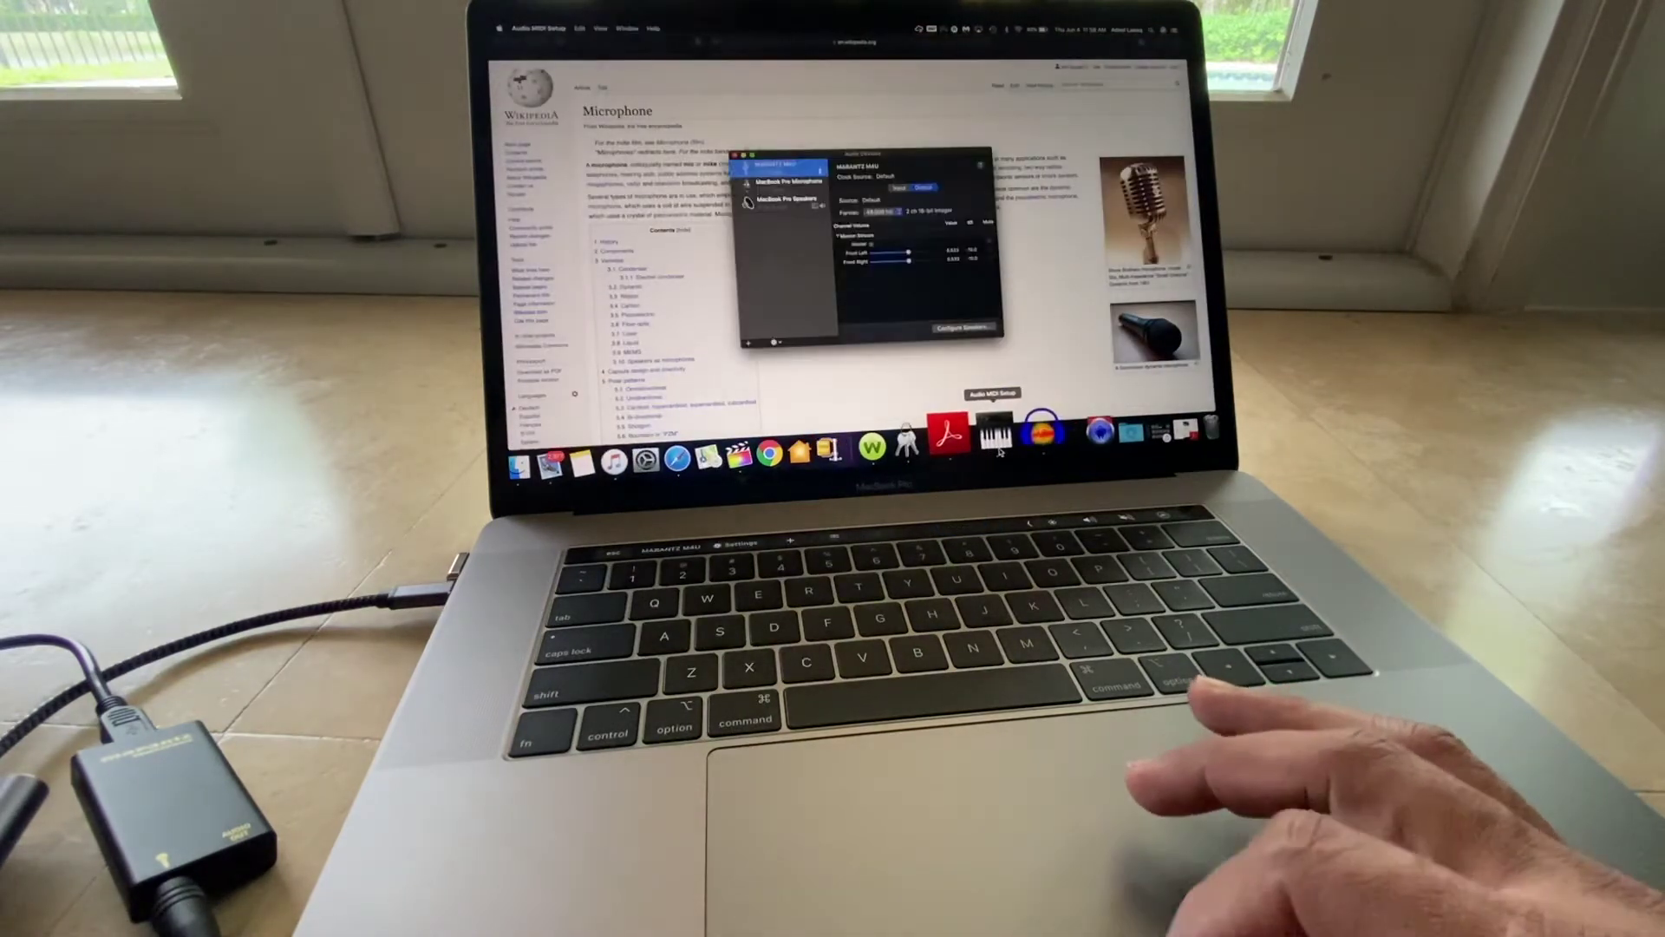
pyautogui.click(785, 184)
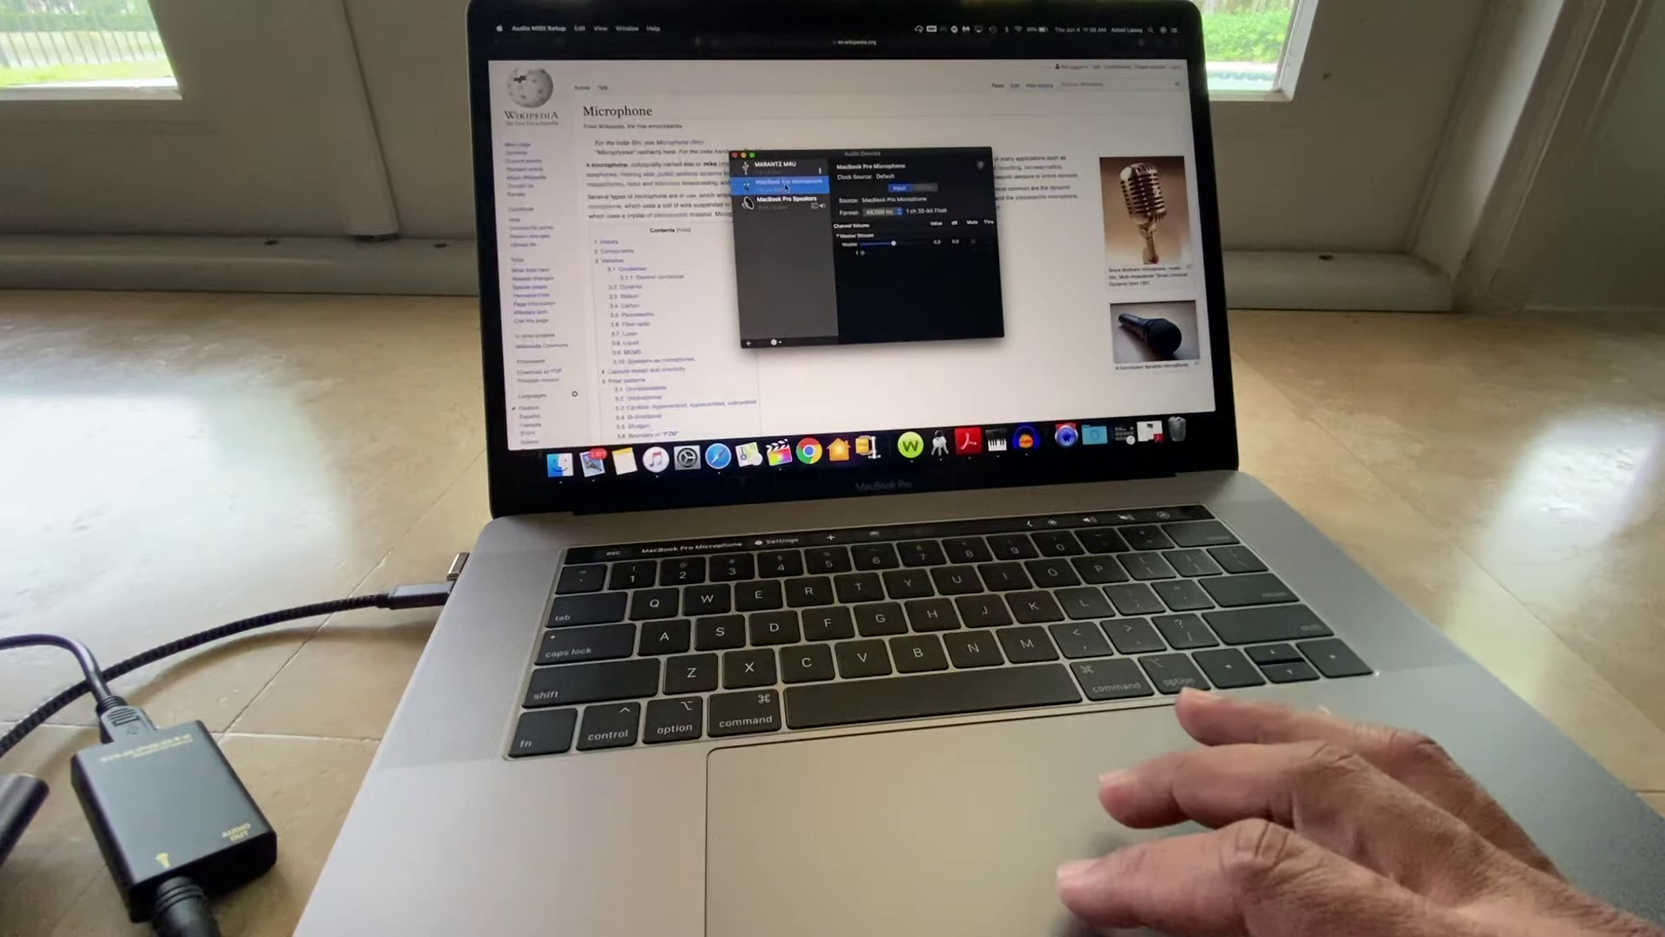
pyautogui.rightClick(786, 186)
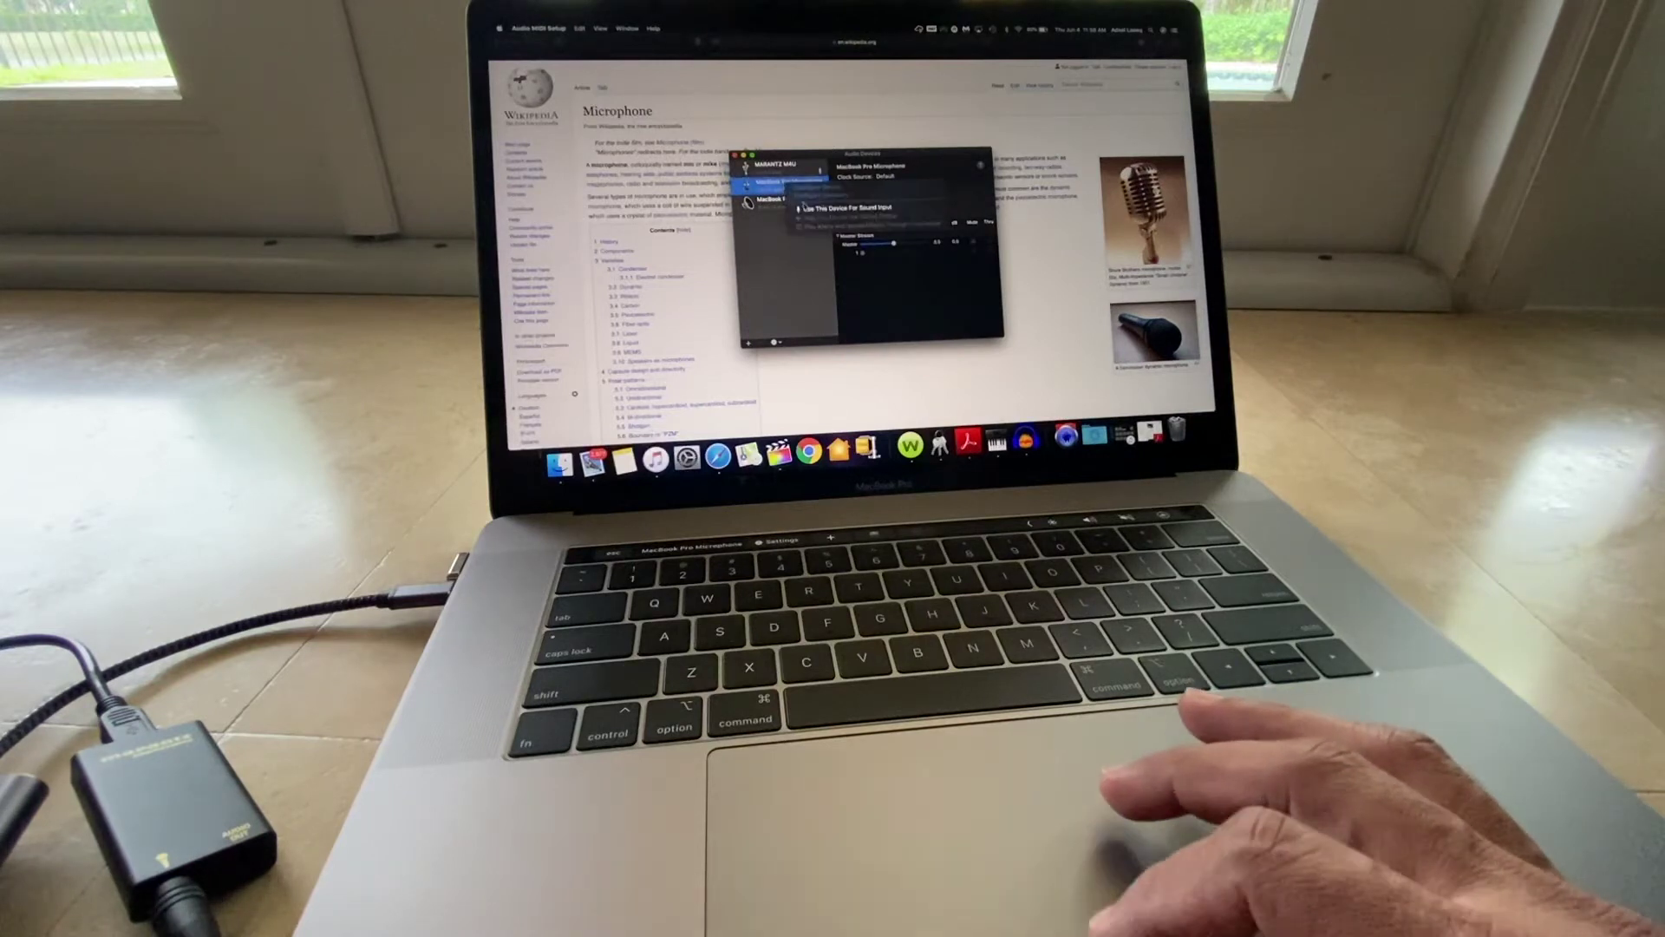
pyautogui.click(807, 209)
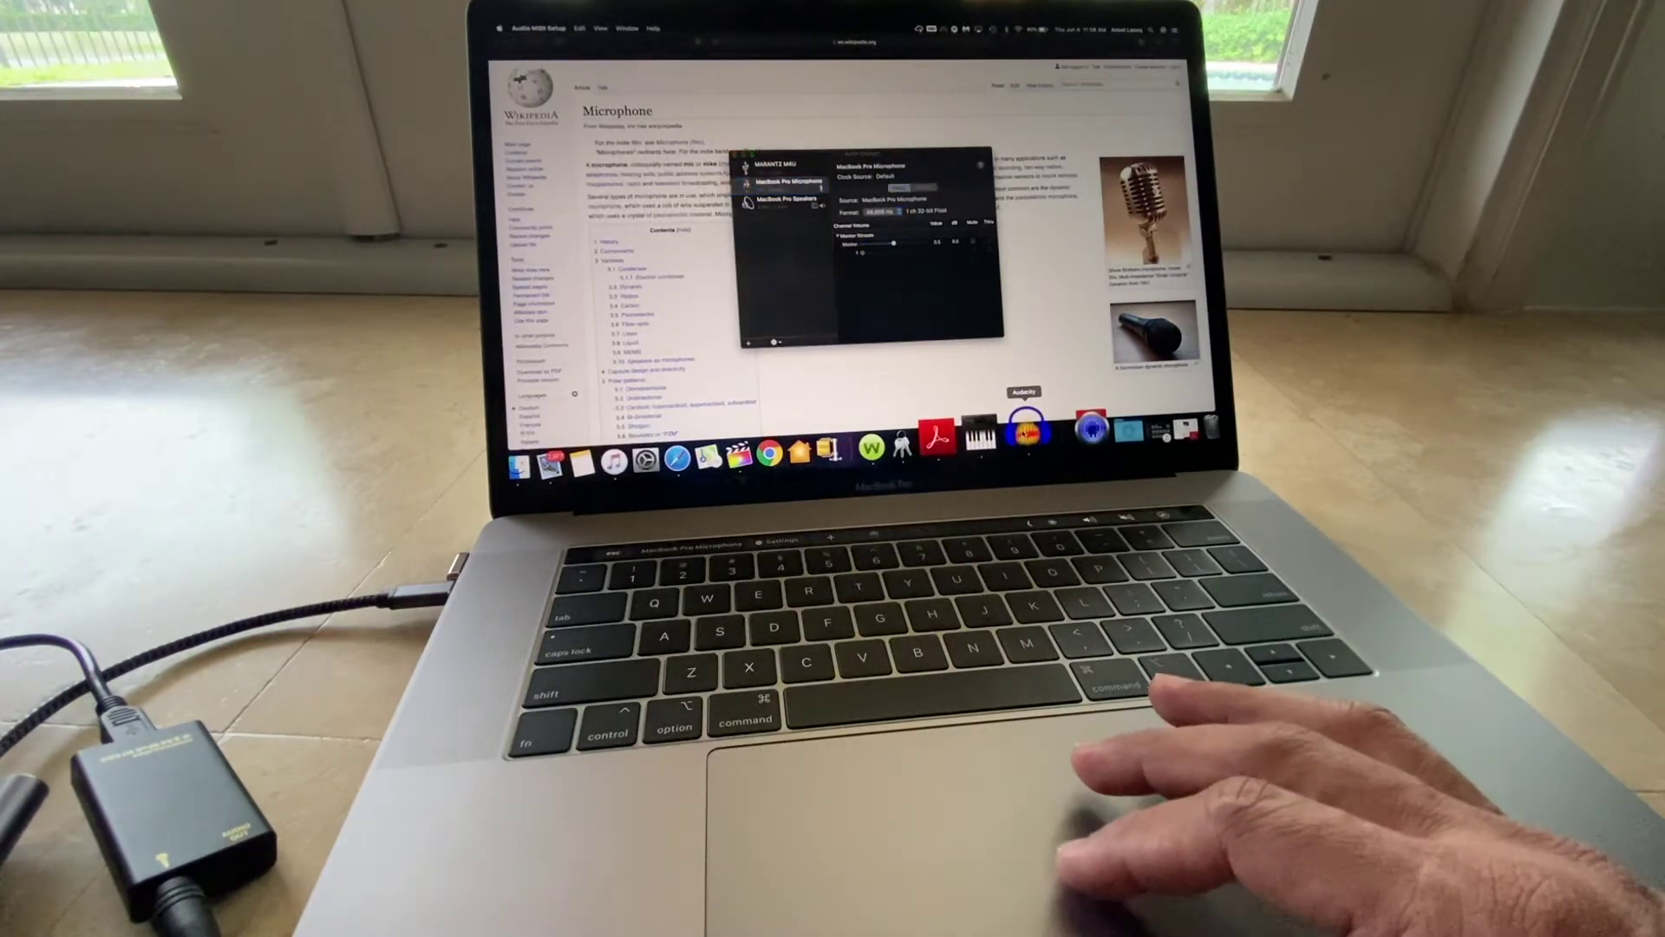
pyautogui.click(1026, 433)
# Step: Dismiss the Dock menu and record a brief test clip into a new track
pyautogui.press('Escape')
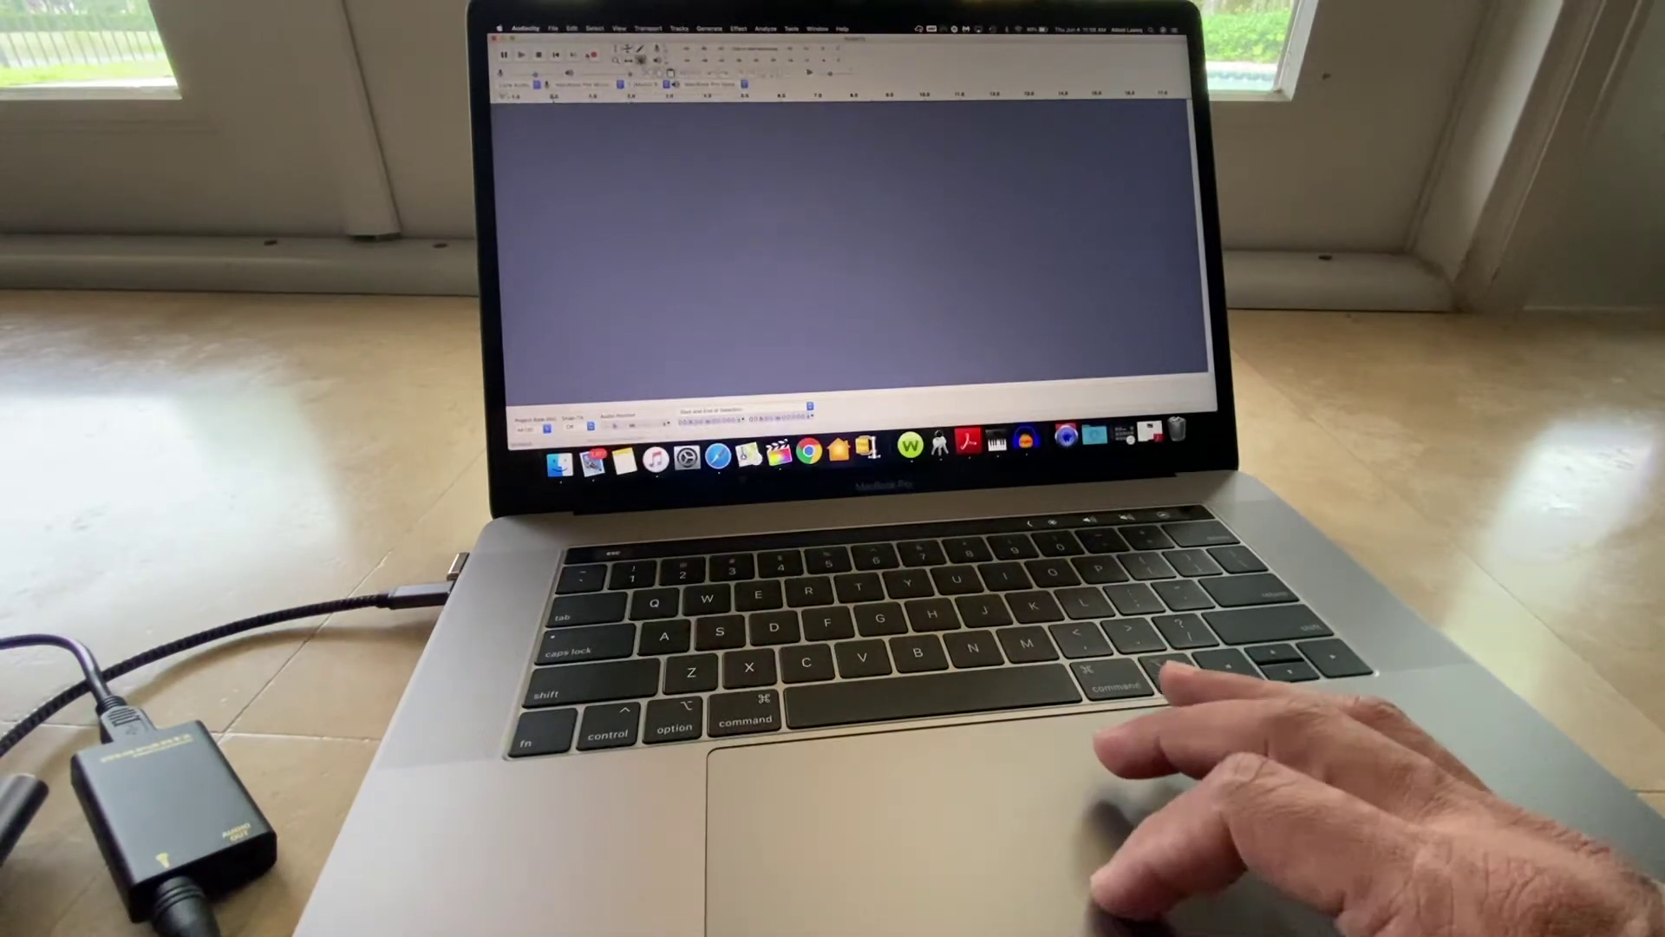
pyautogui.click(593, 55)
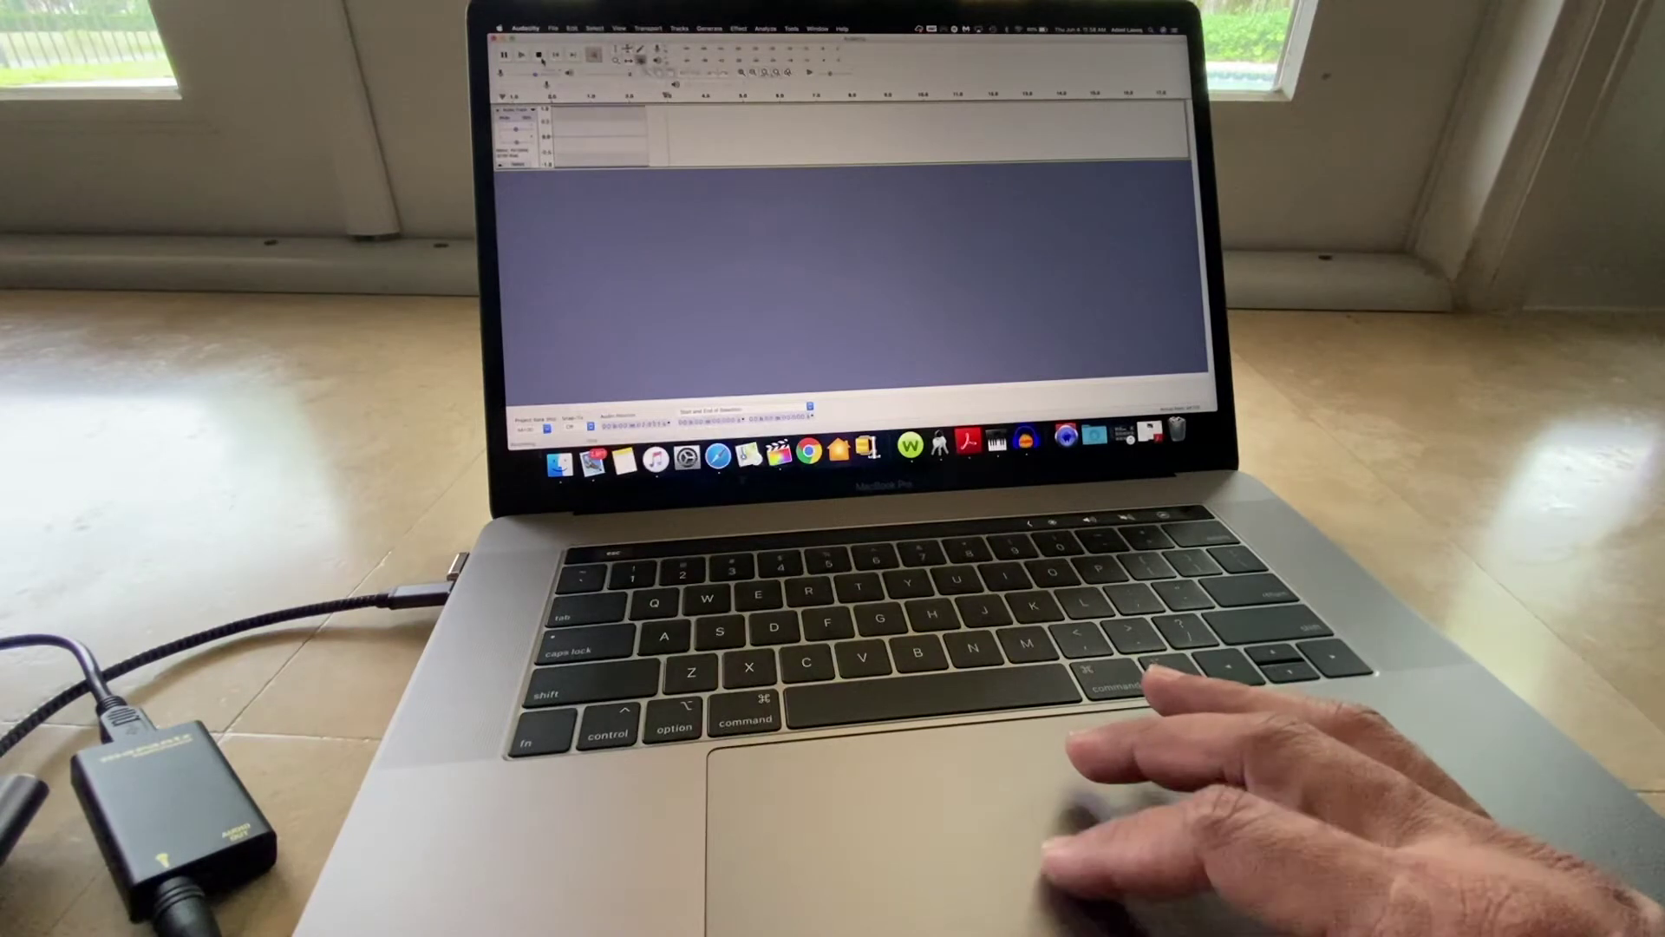
pyautogui.click(540, 57)
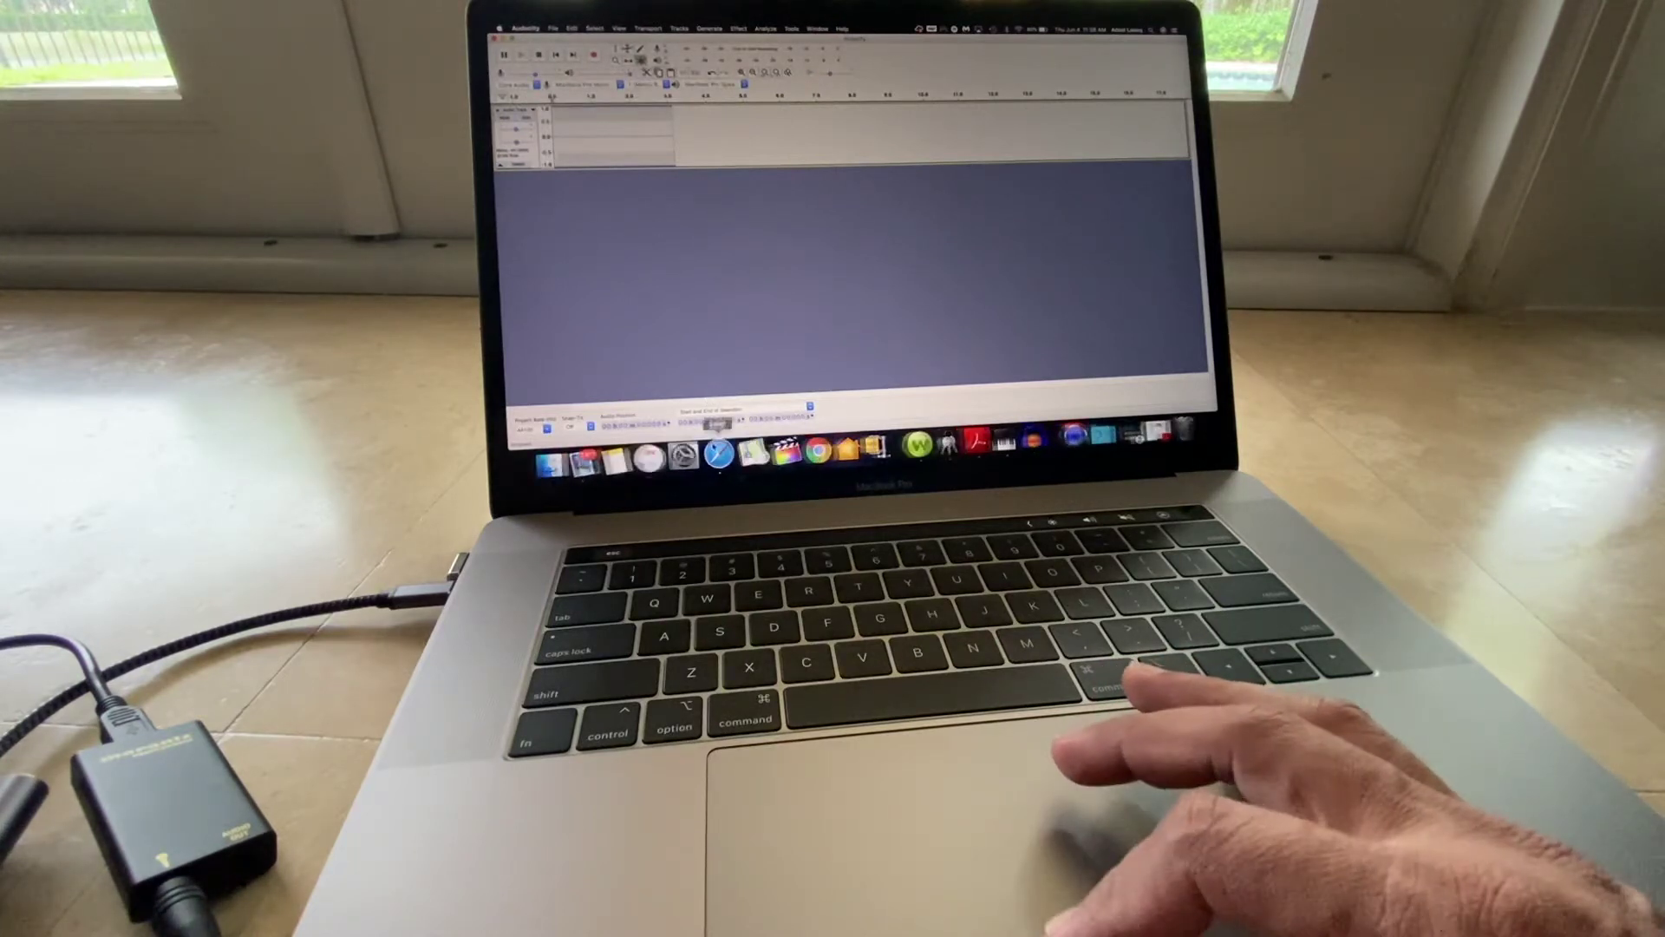
# Step: Select the 'open /Applications/Audacity.app/...' command in Safari and launch Terminal via Spotlight
pyautogui.click(719, 442)
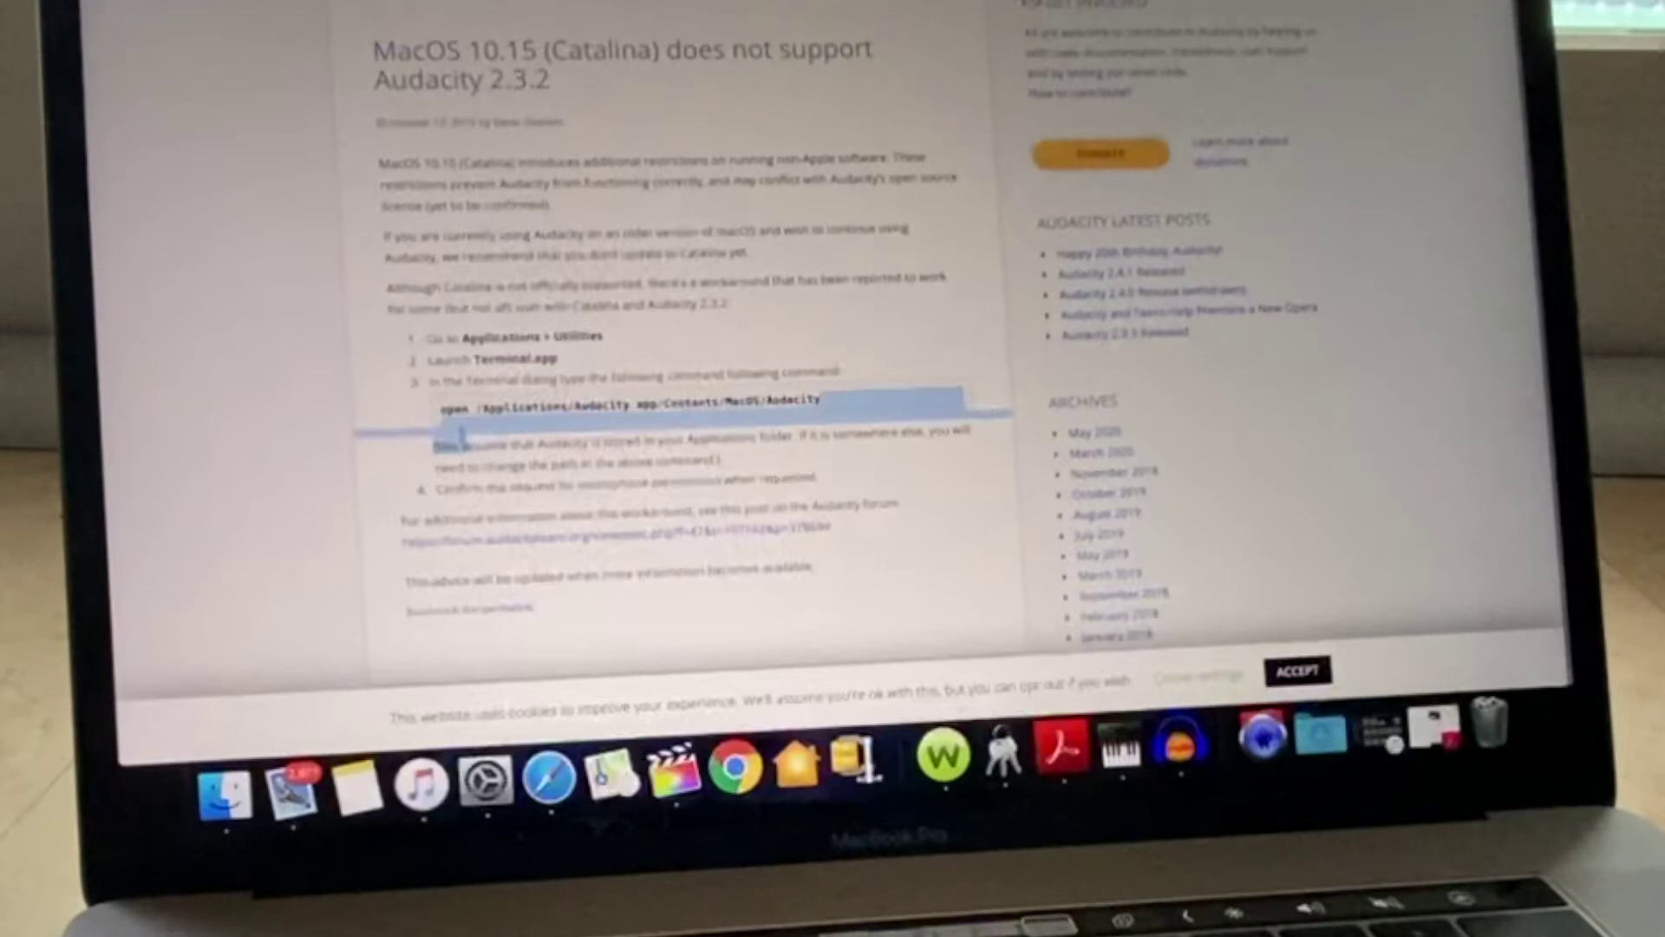
pyautogui.moveTo(820, 404); pyautogui.dragTo(443, 411)
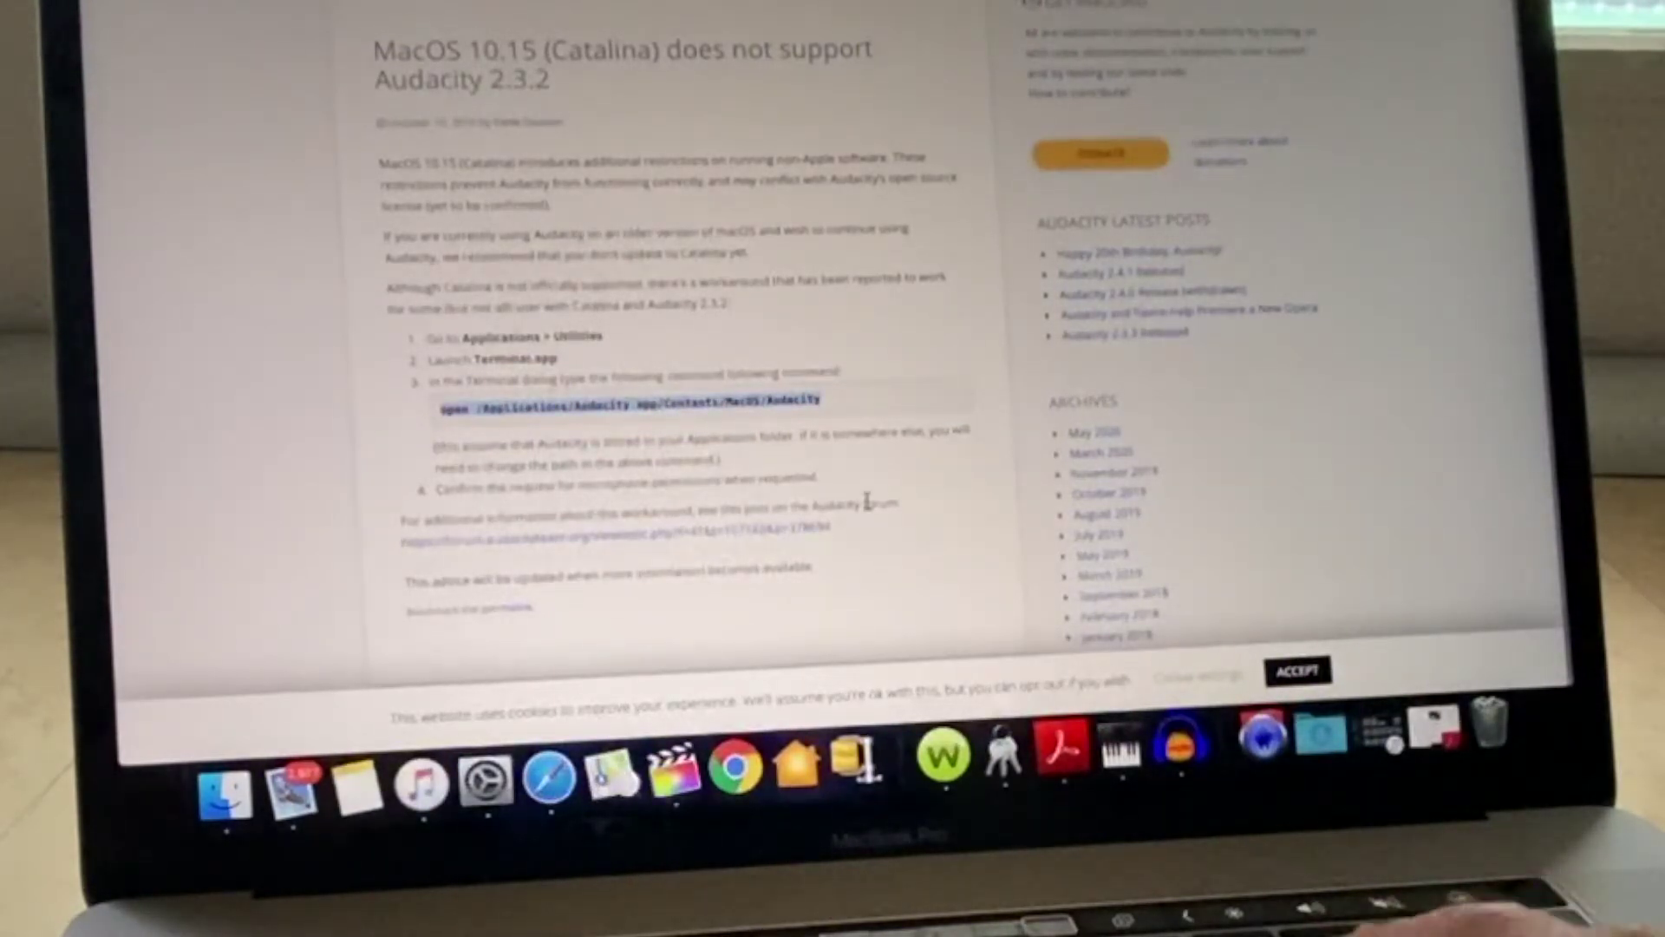
pyautogui.press('super+space')
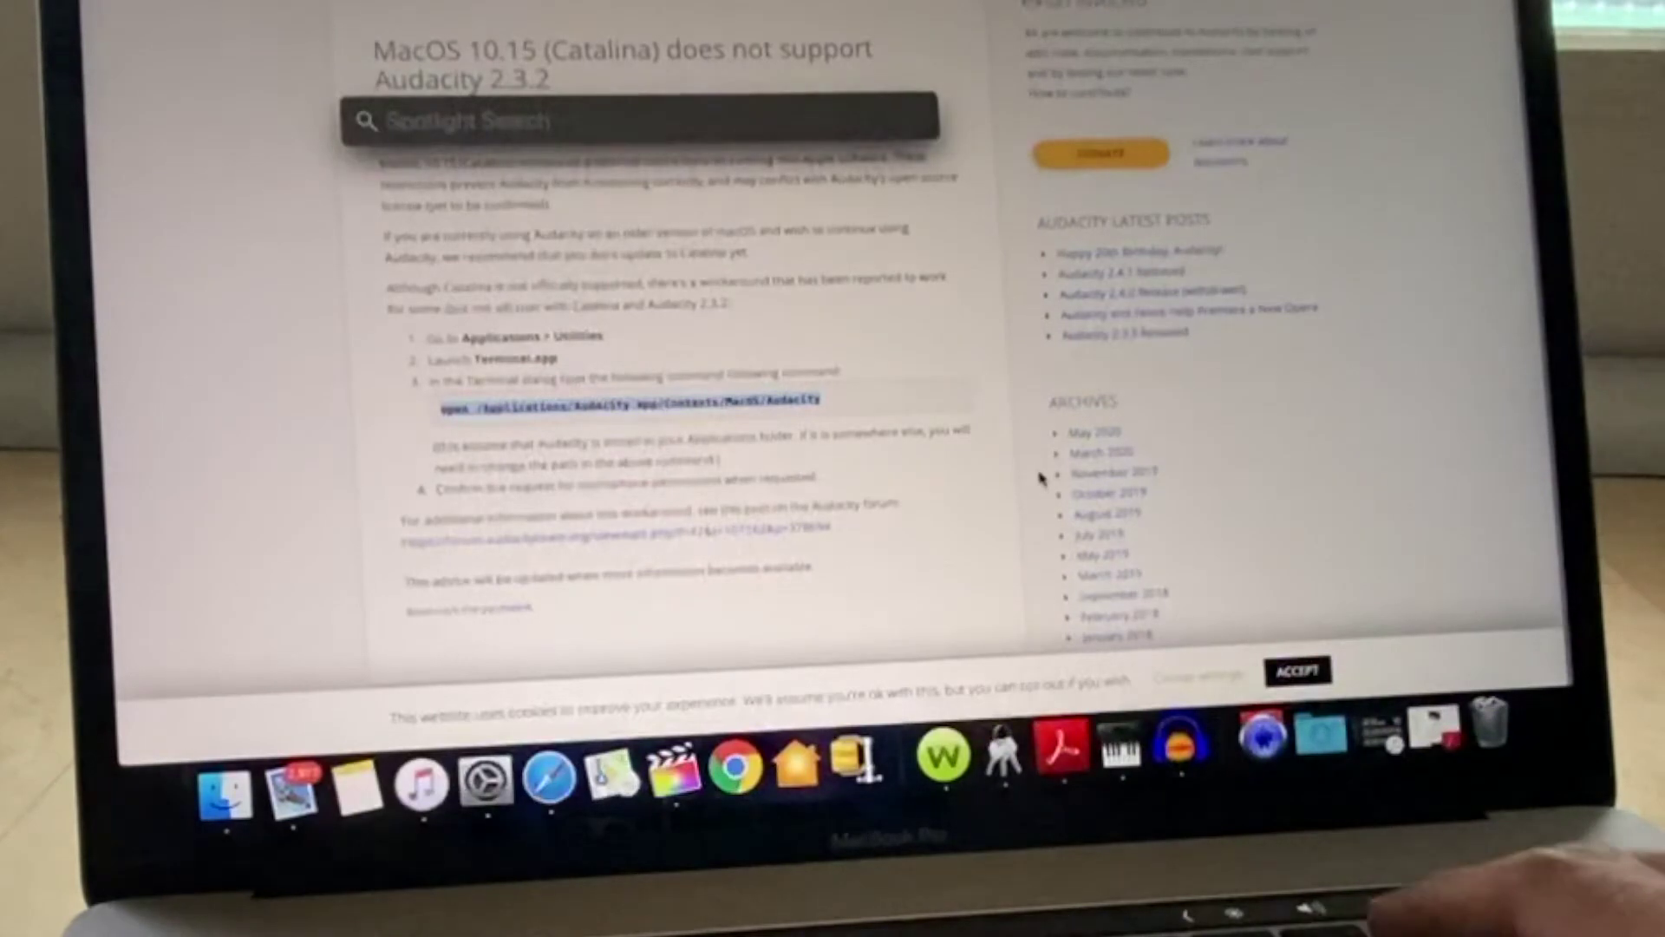
pyautogui.write('termin')
pyautogui.press('Return')
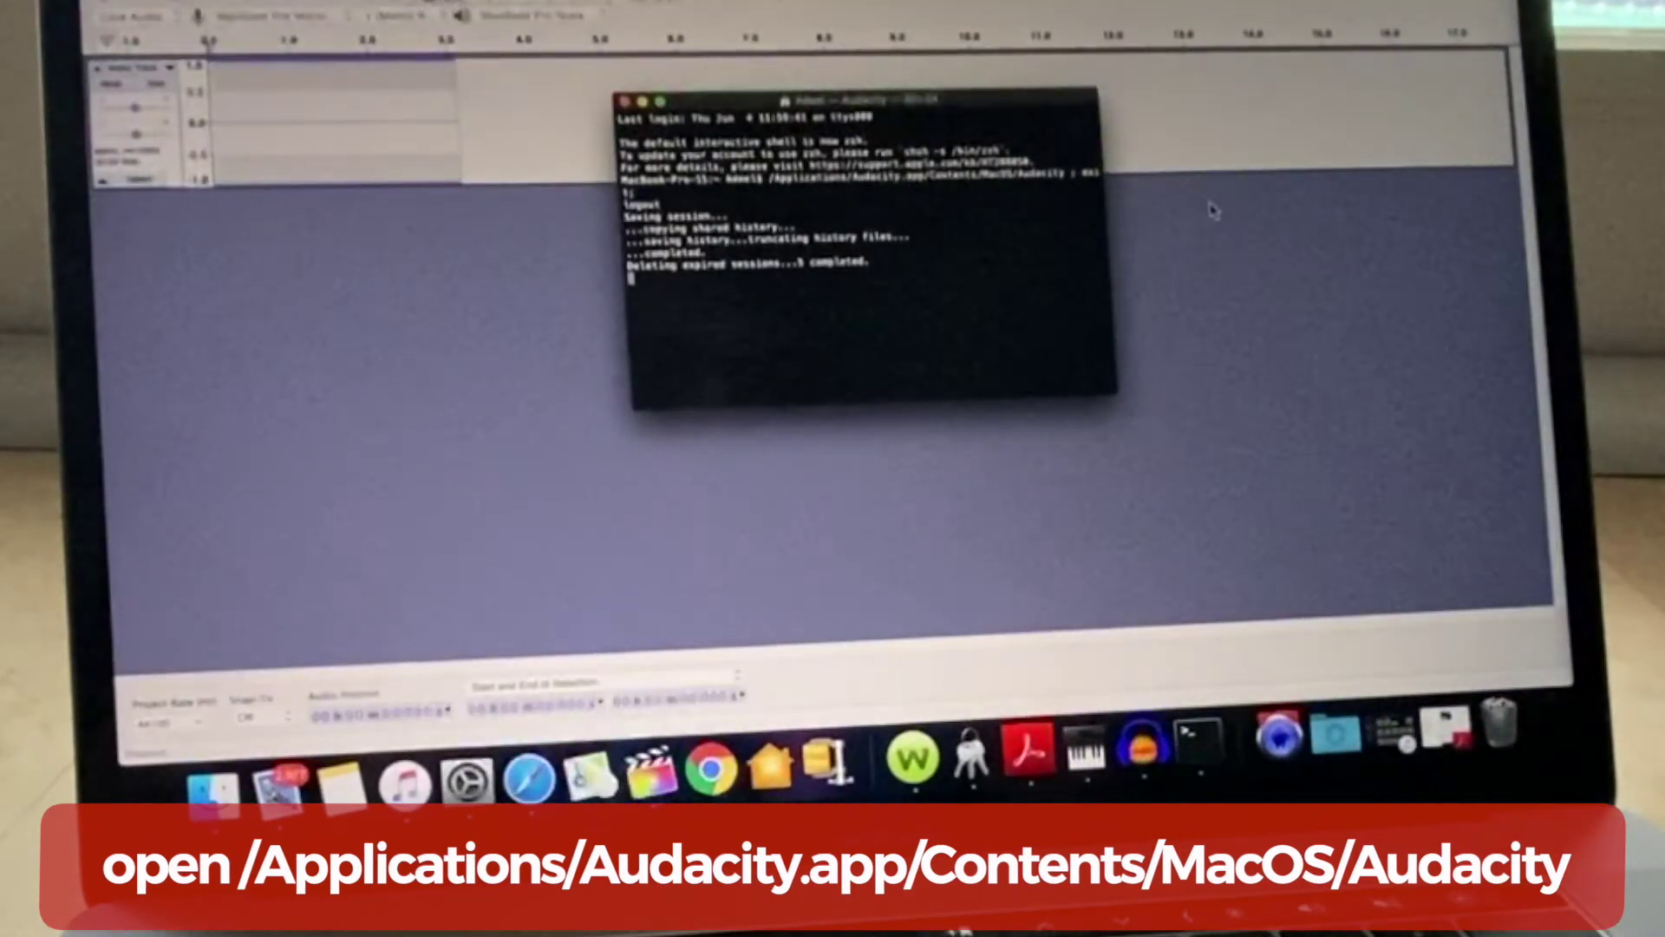
# Step: Record a short take in the relaunched Audacity, then quit without saving
pyautogui.click(344, 276)
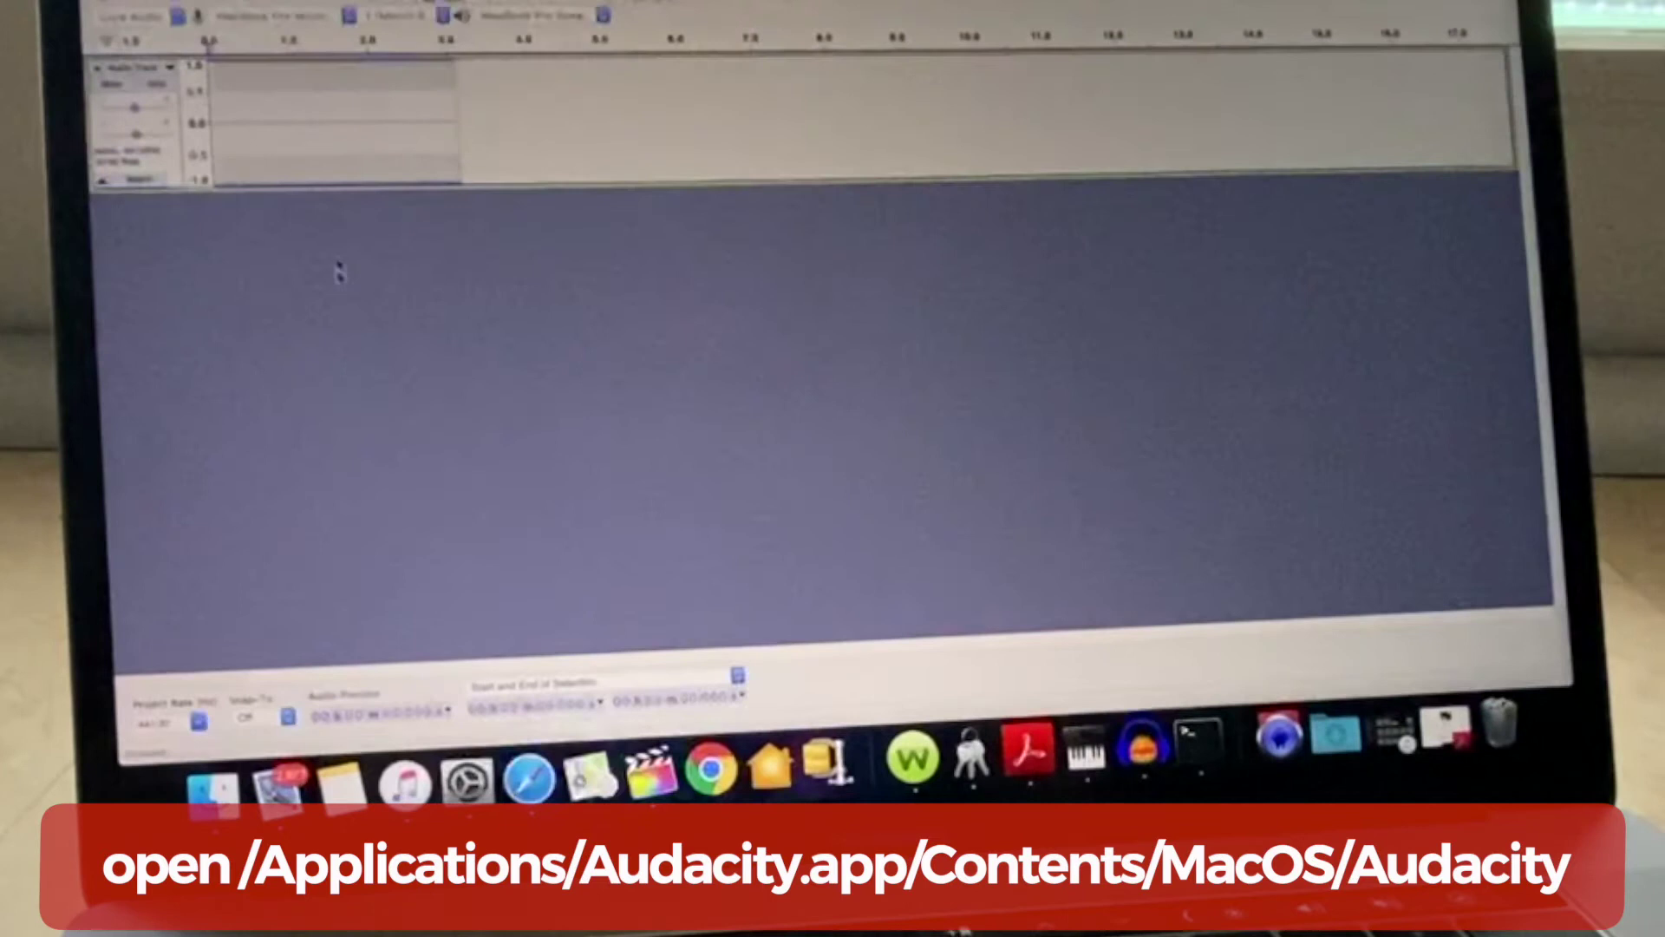
pyautogui.press('r')
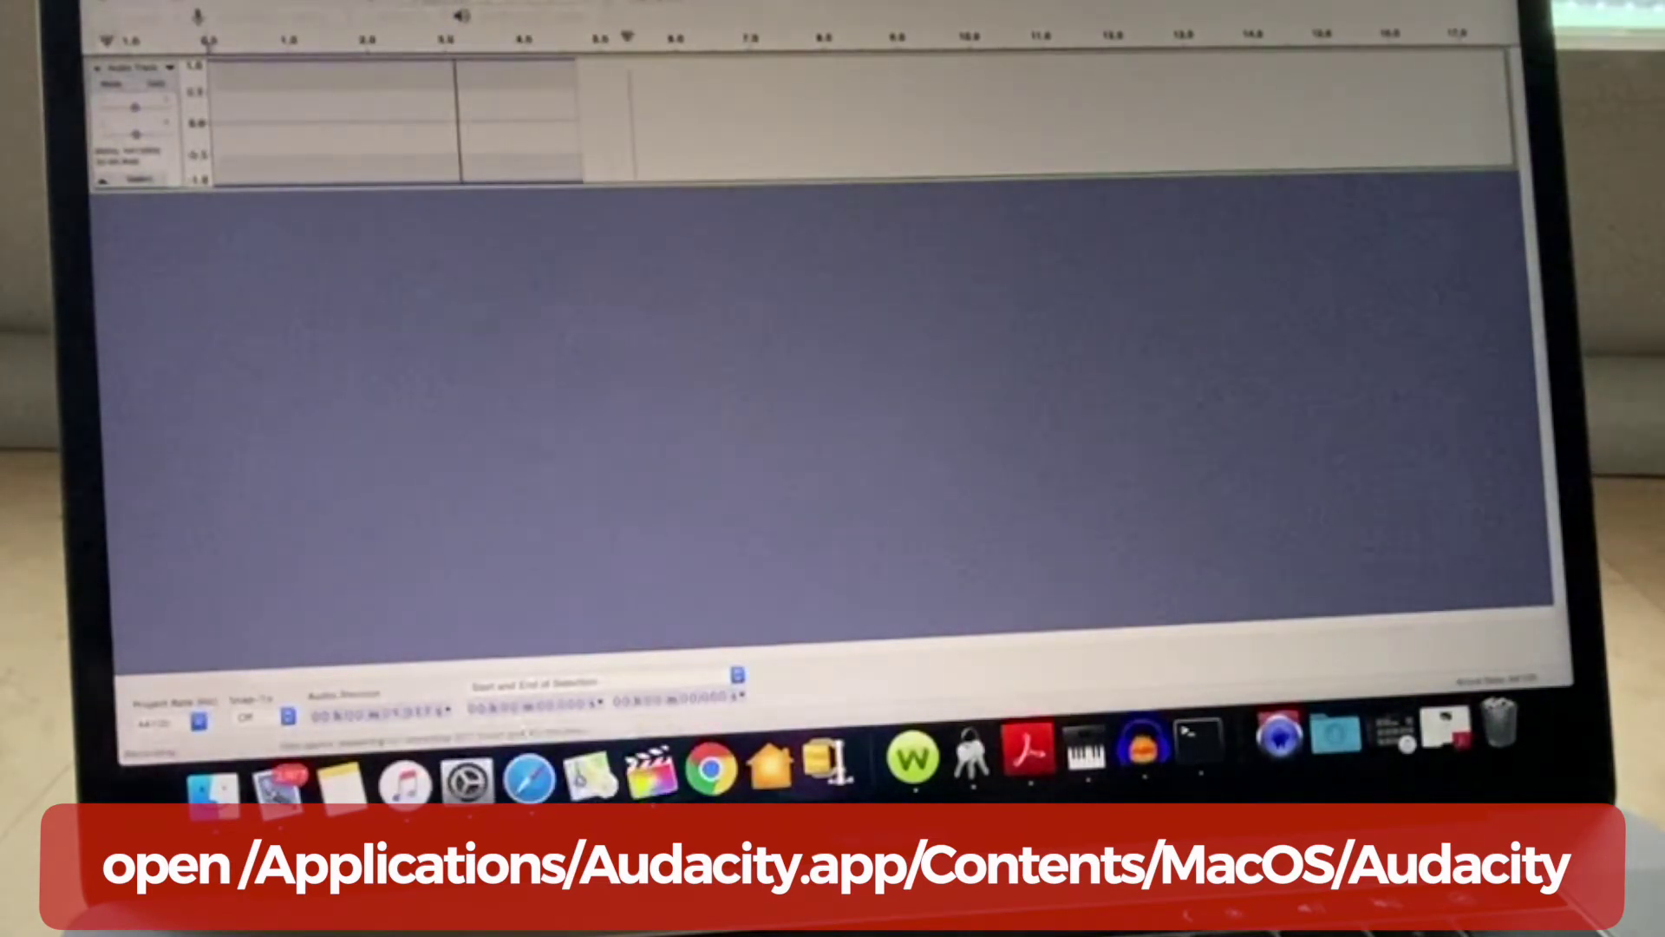
pyautogui.press('space')
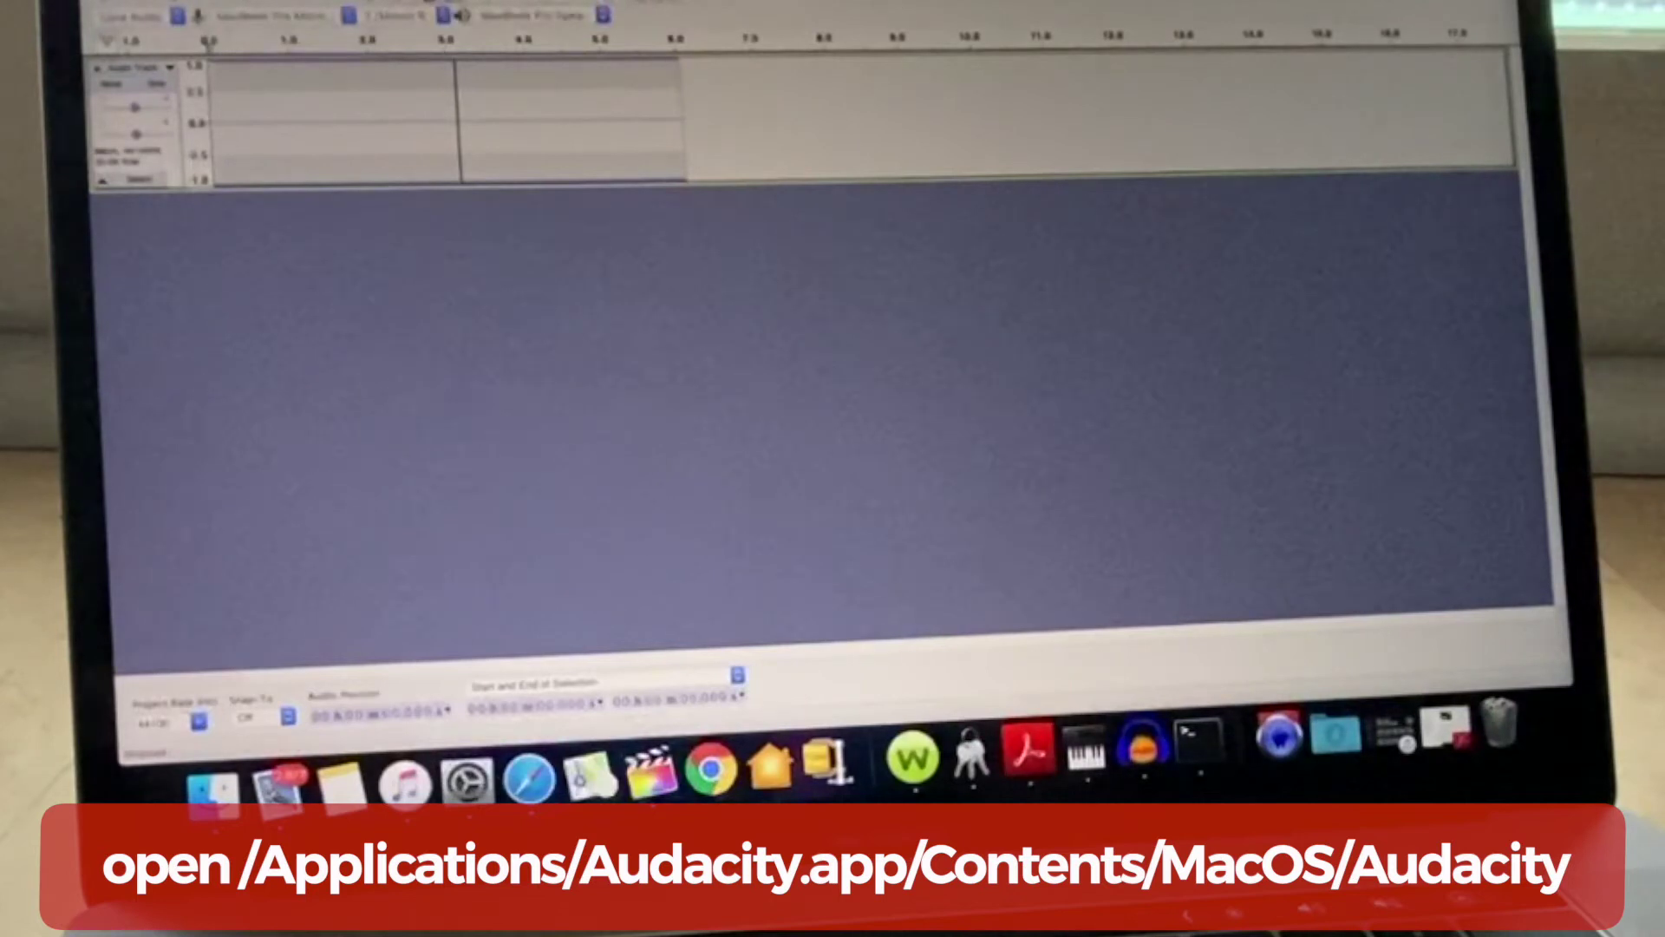
pyautogui.press('super+q')
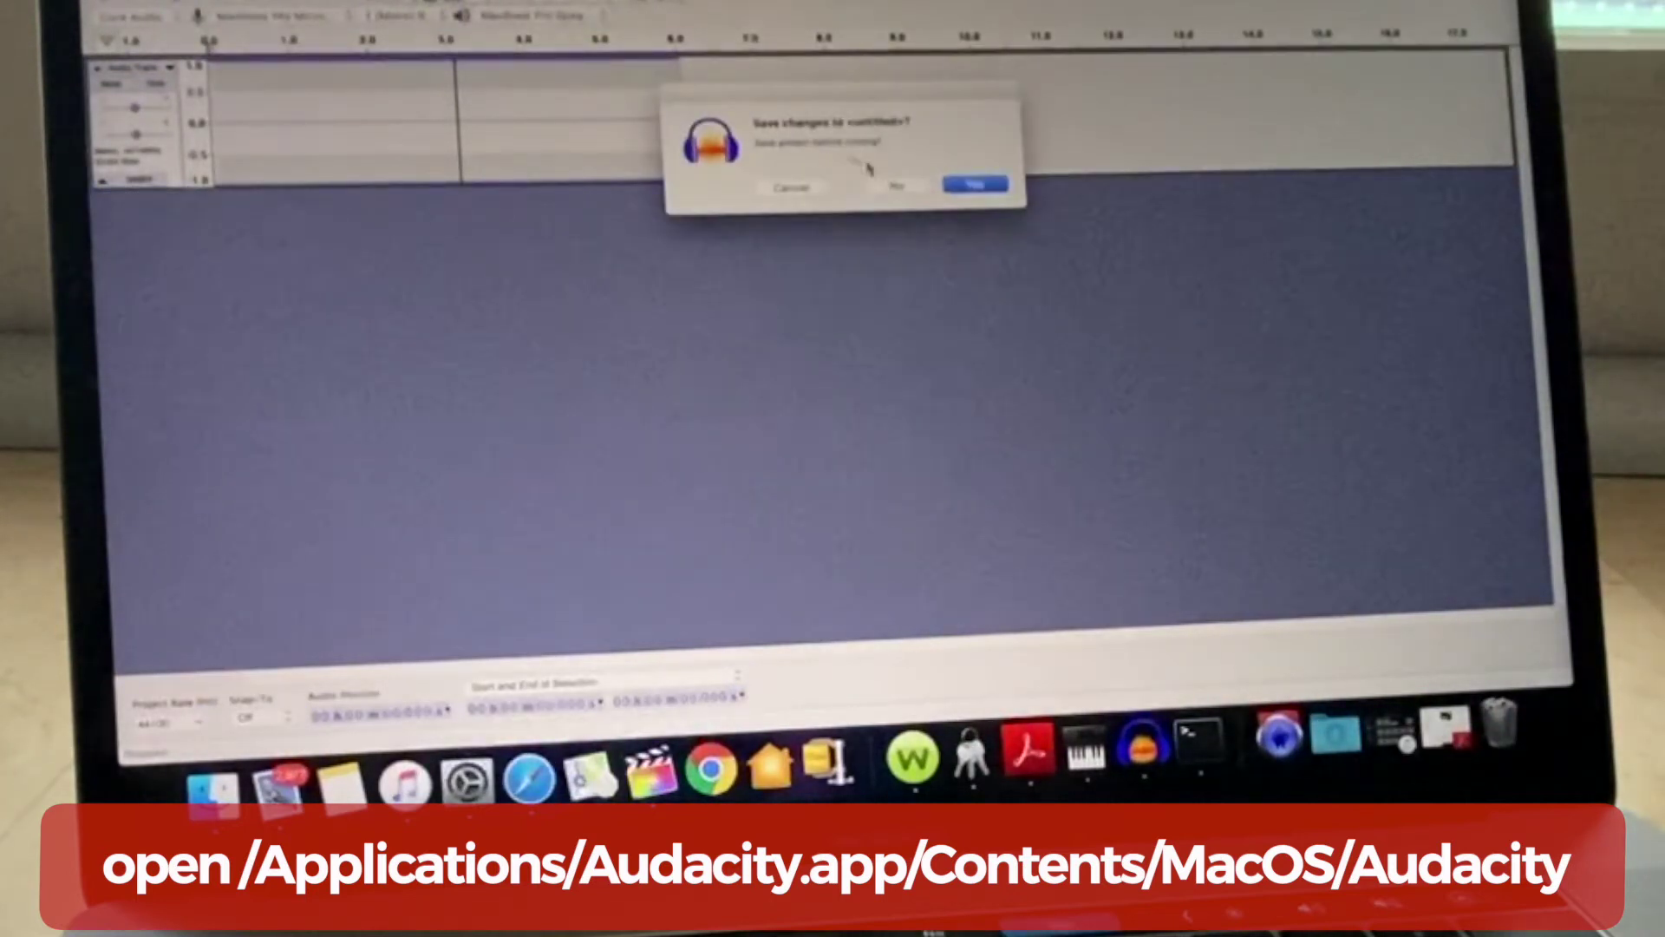
pyautogui.click(894, 190)
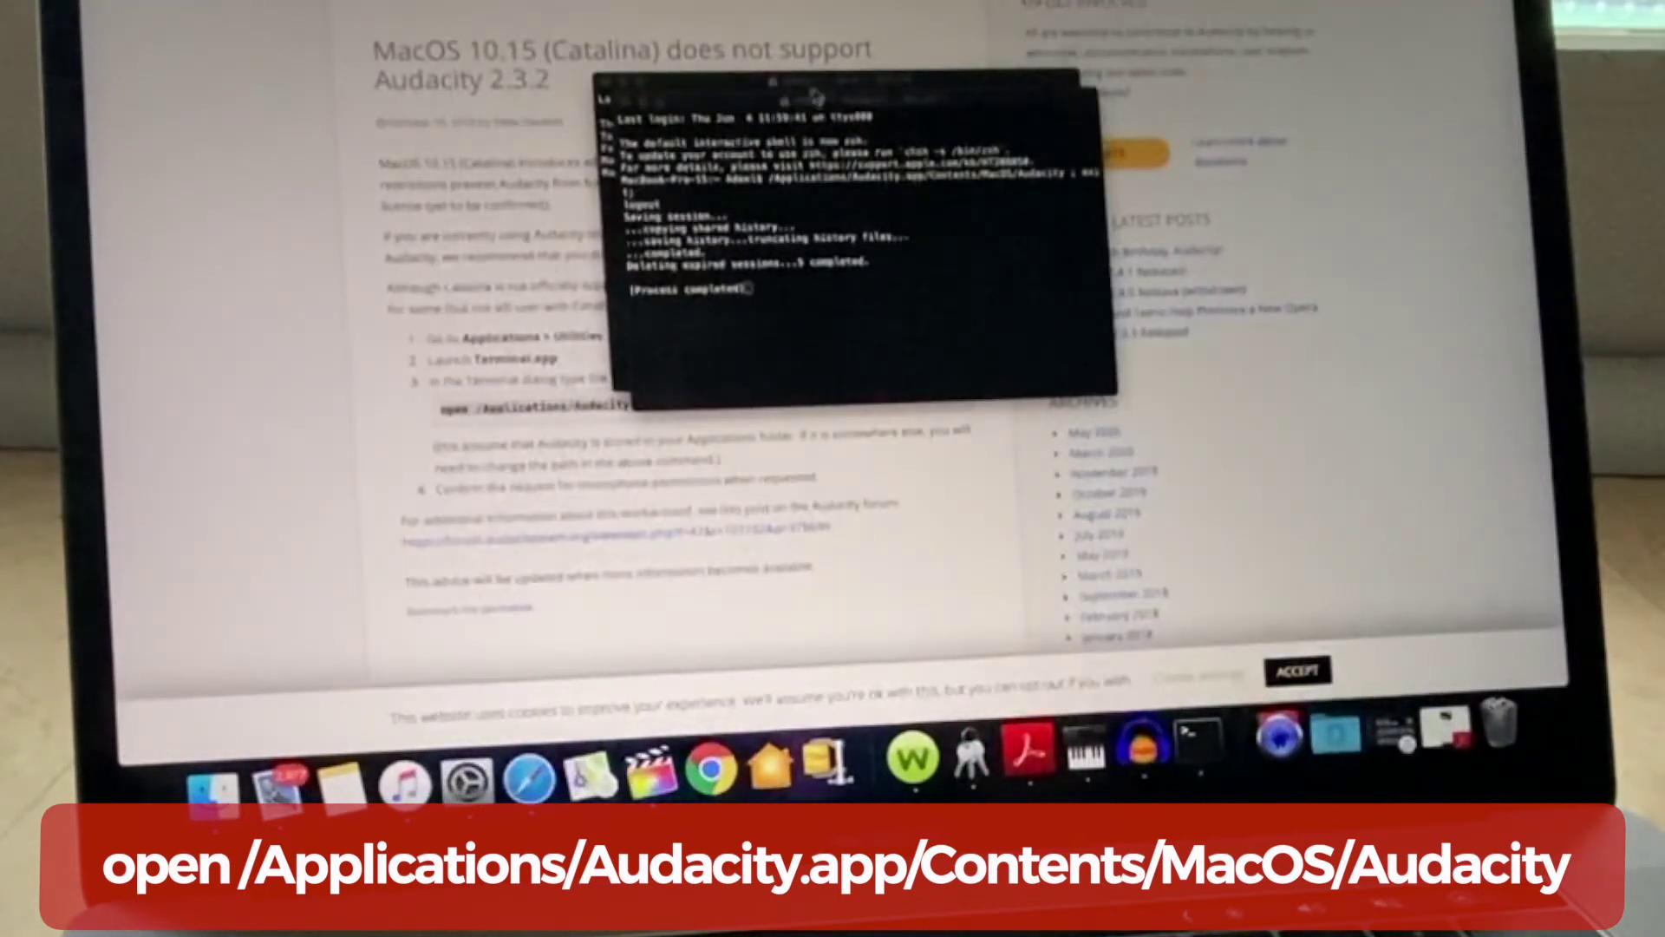
# Step: Move the finished Terminal window aside and close the older Terminal window
pyautogui.moveTo(819, 103); pyautogui.dragTo(1093, 174)
pyautogui.click(603, 82)
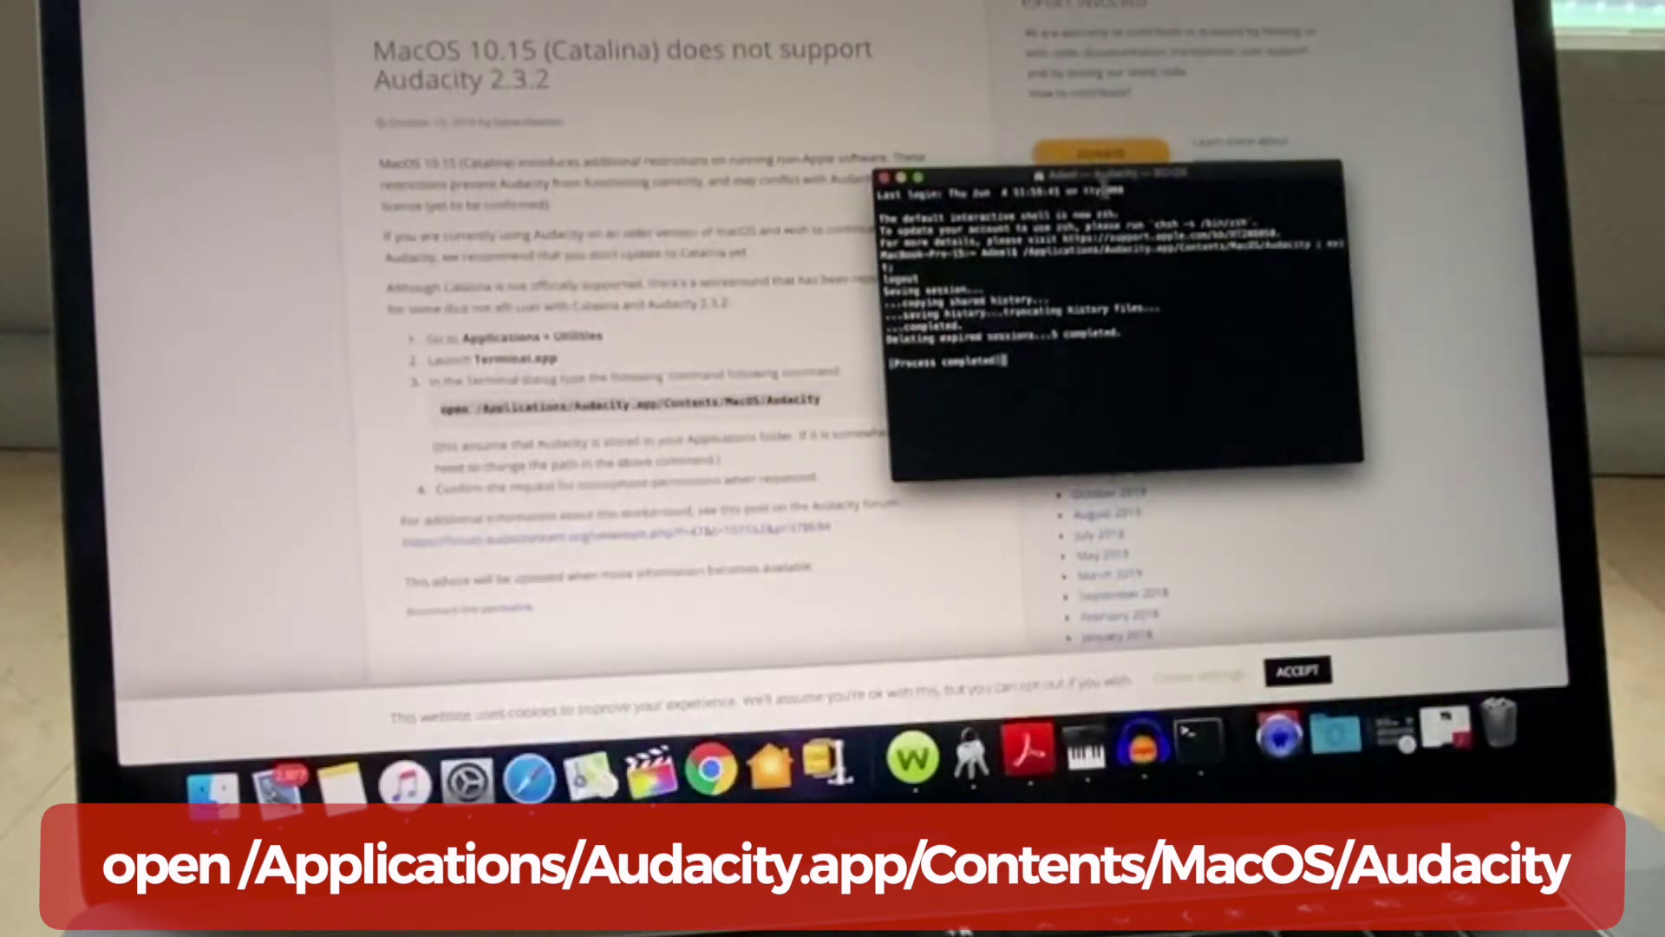
pyautogui.moveTo(1093, 179); pyautogui.dragTo(1262, 138)
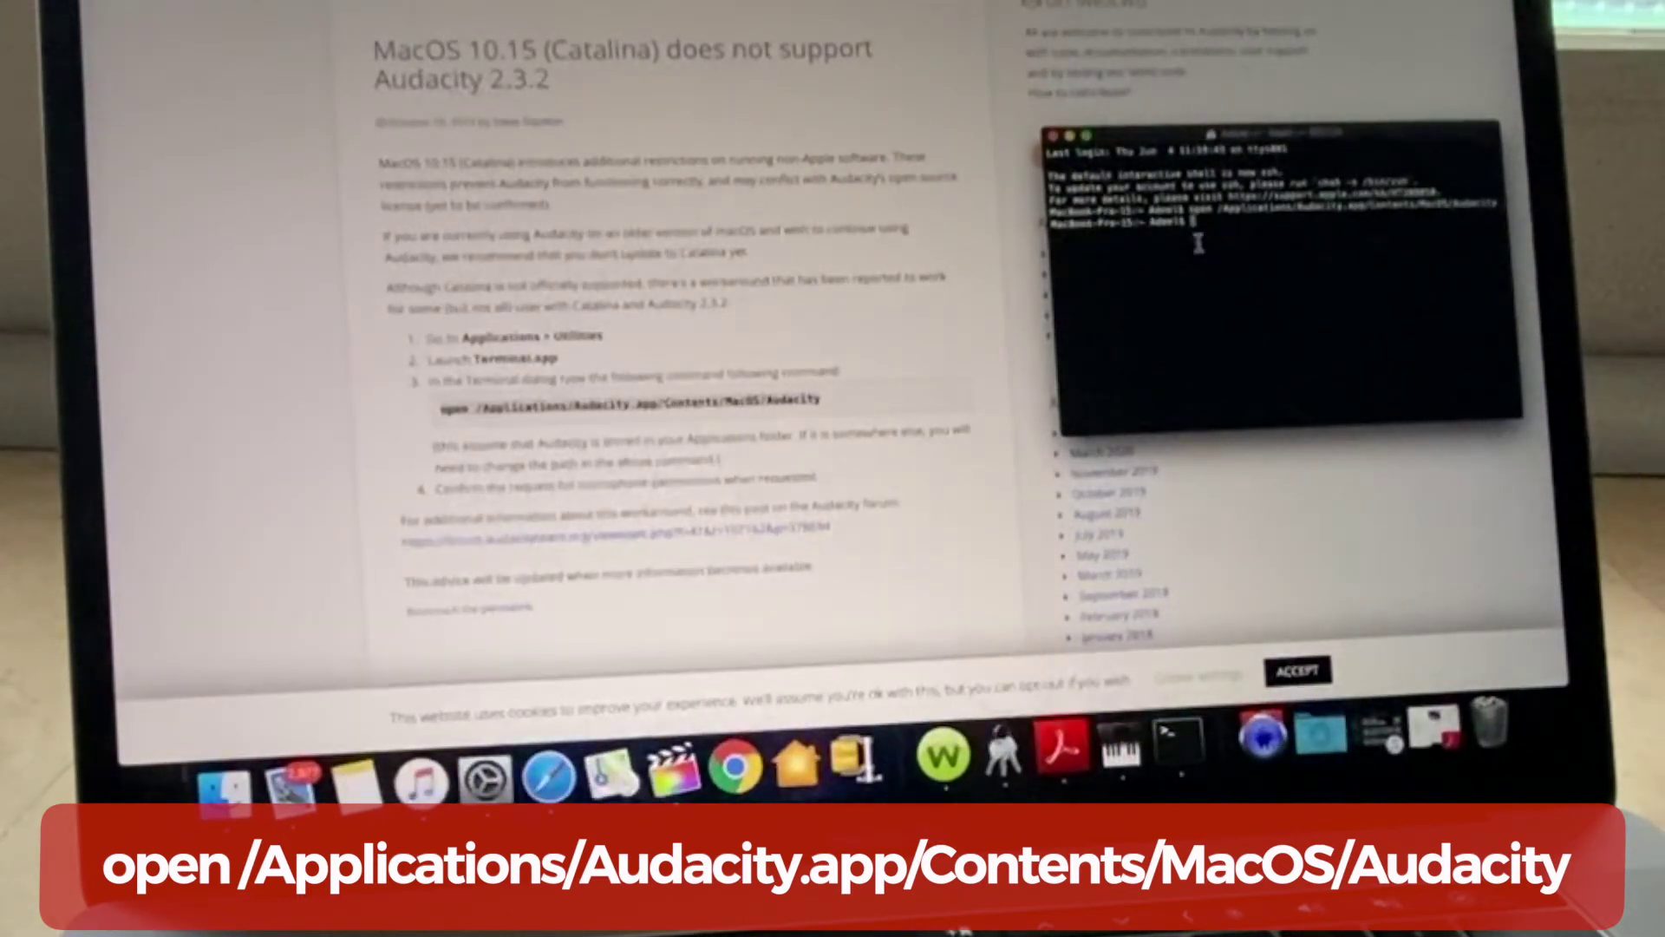
pyautogui.write('open /Applications/Audacity.app/Contents/MacOS/Audacity')
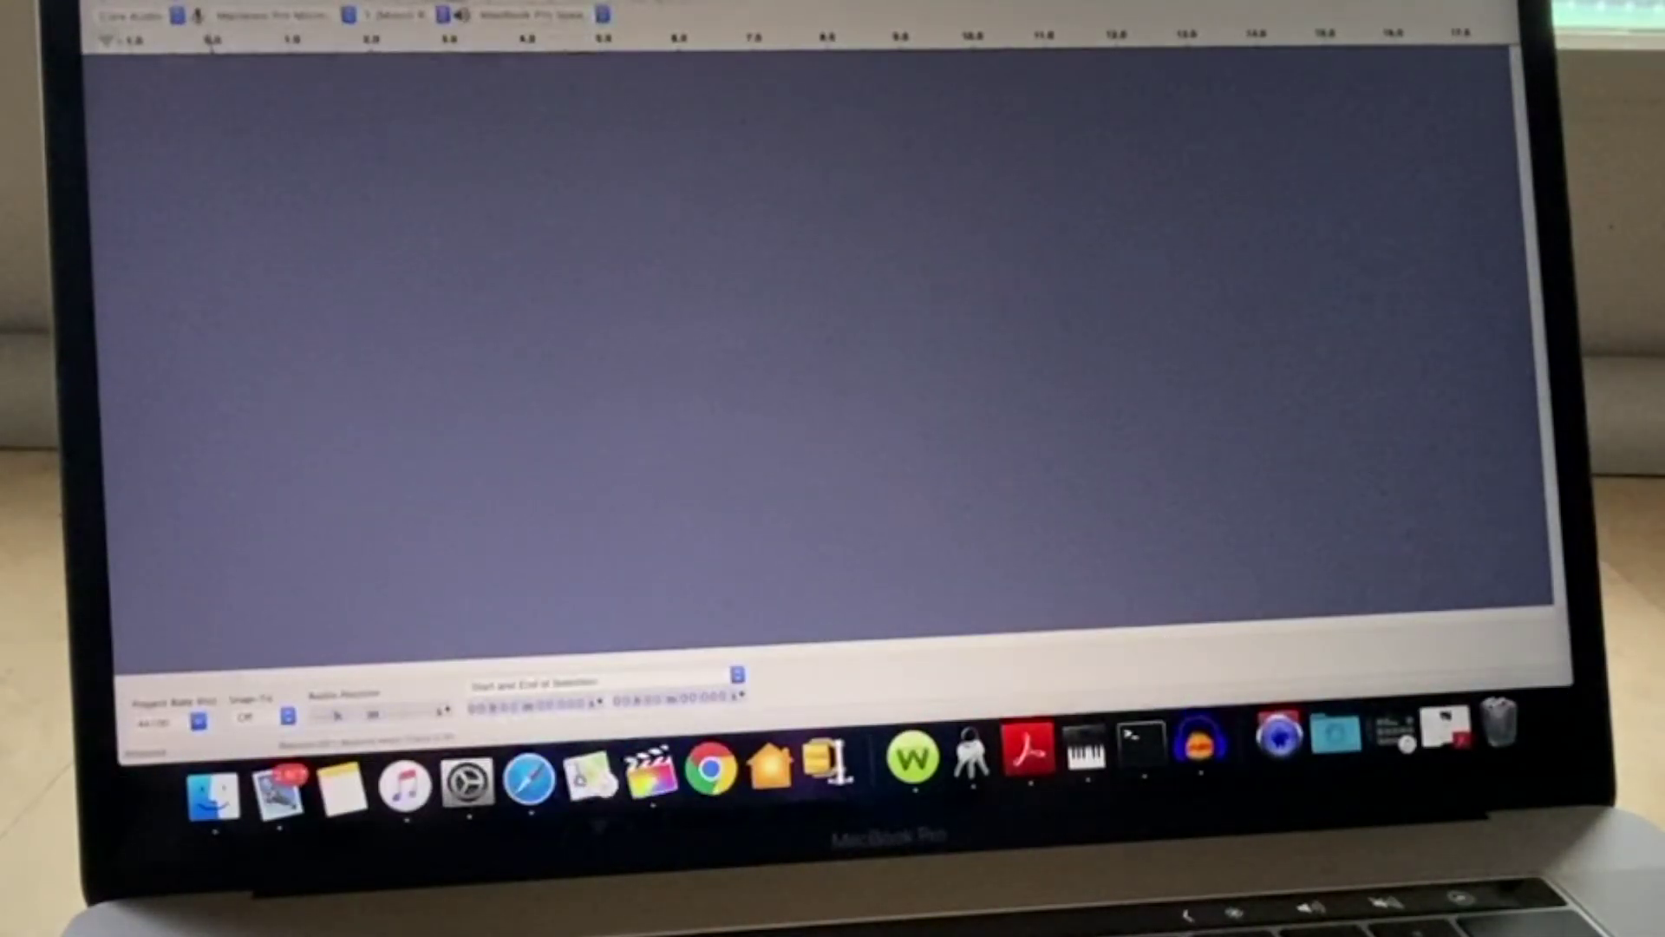
# Step: Switch the recording device to the MARANTZ microphone and record speech again
pyautogui.press('r')
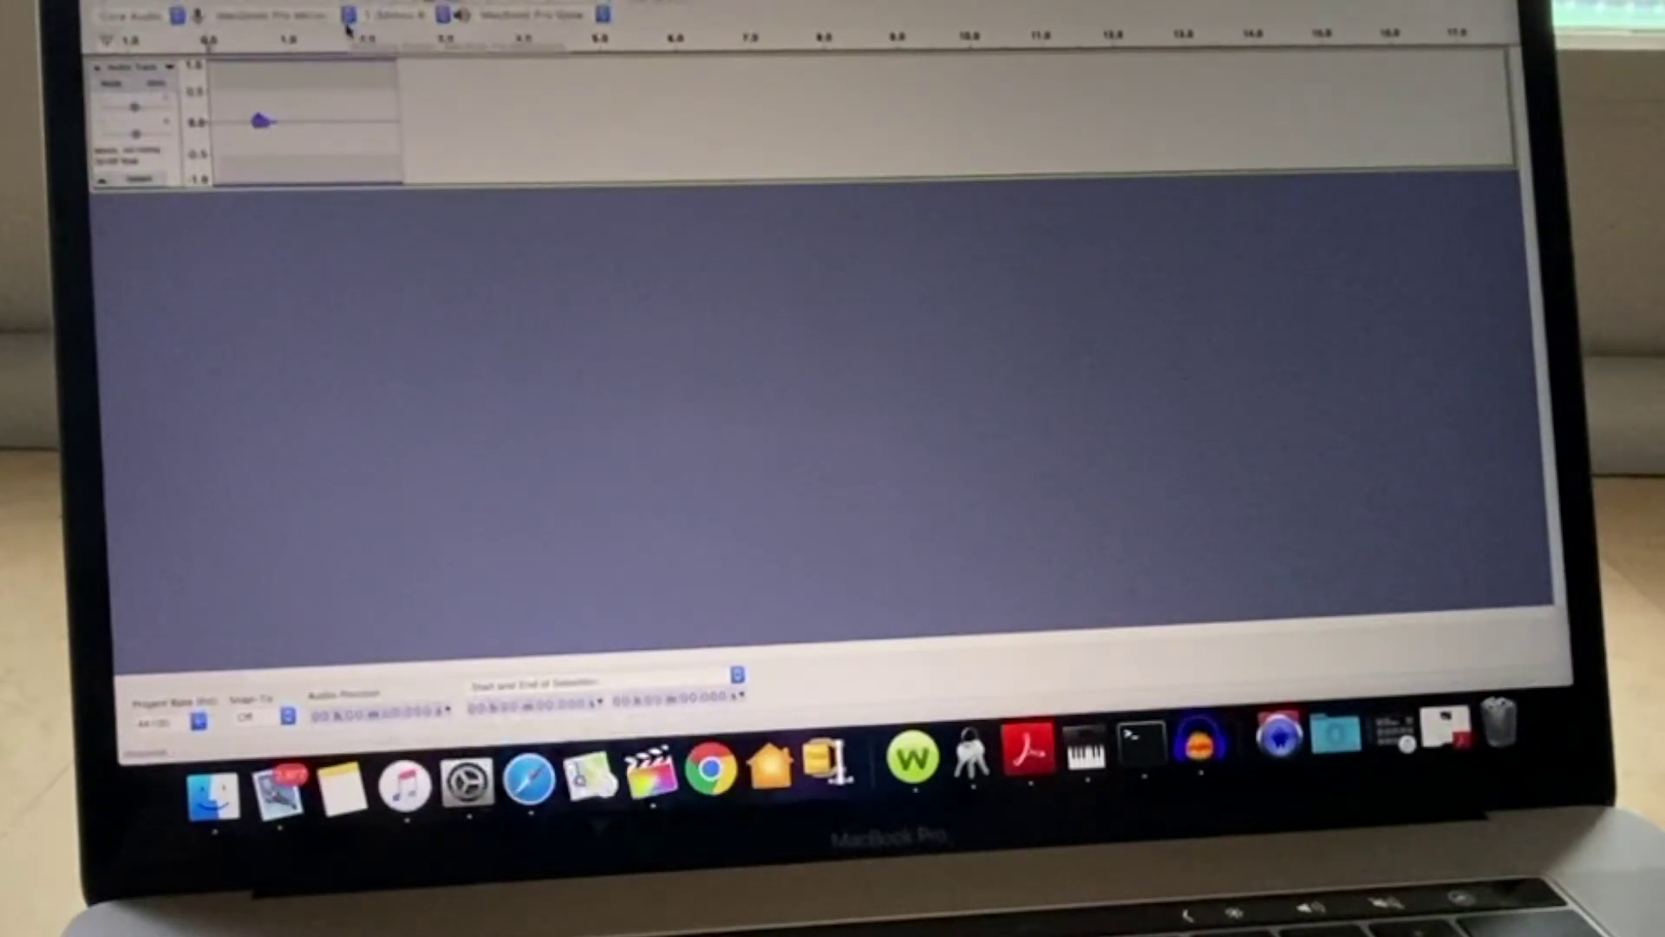
pyautogui.click(348, 15)
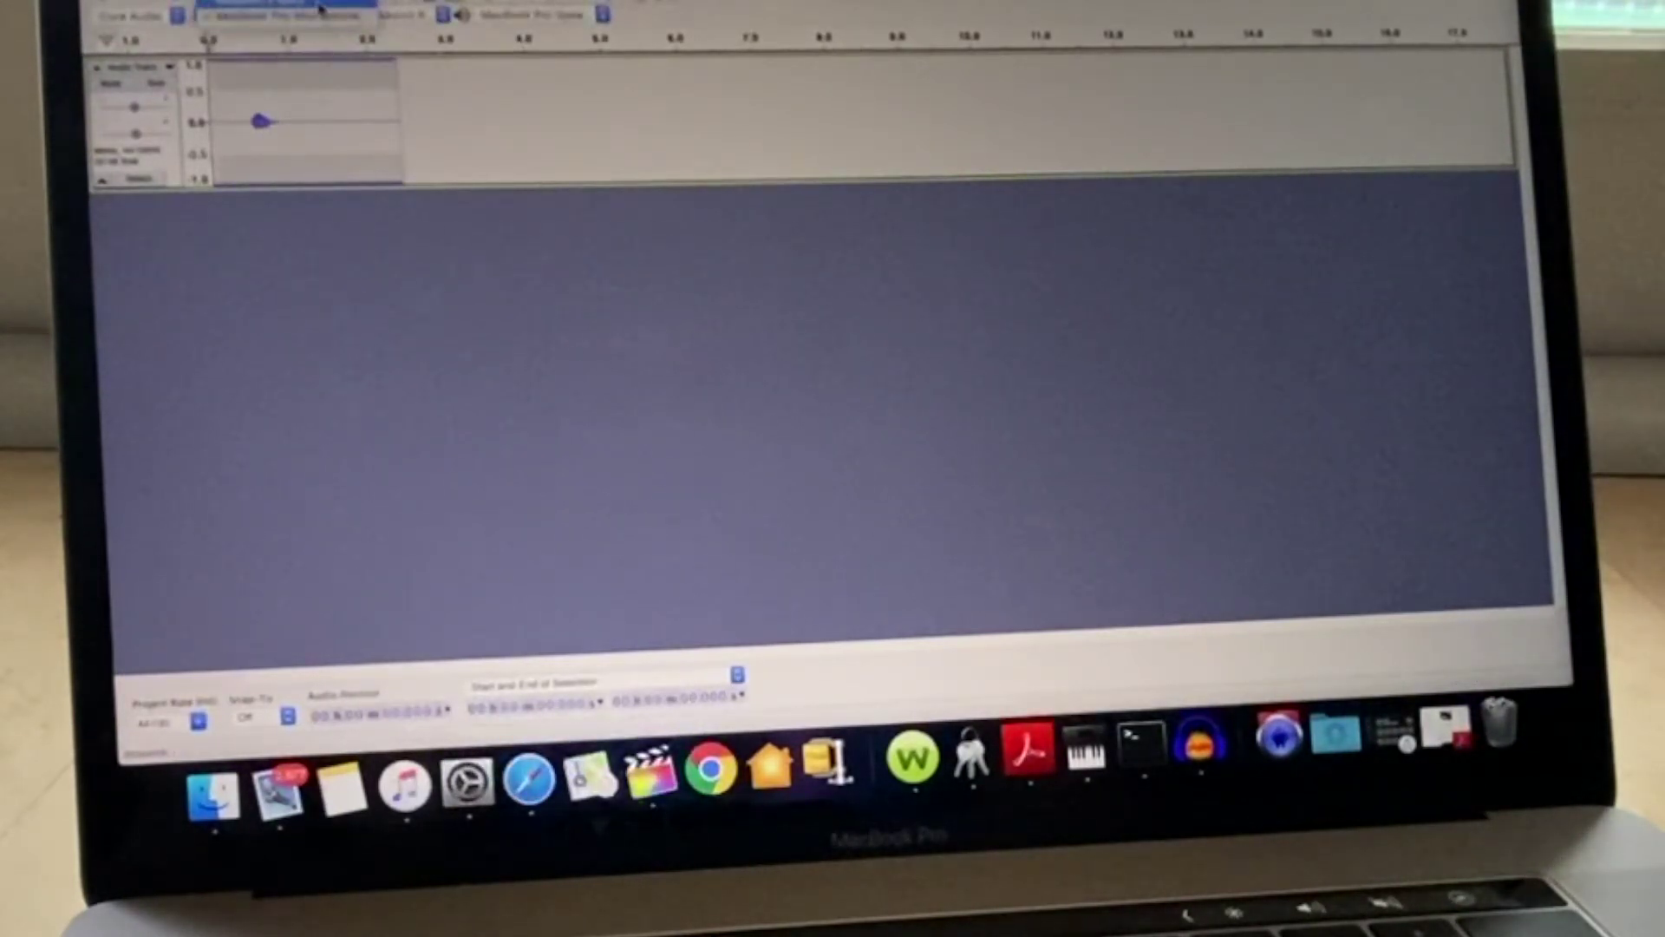
pyautogui.click(321, 9)
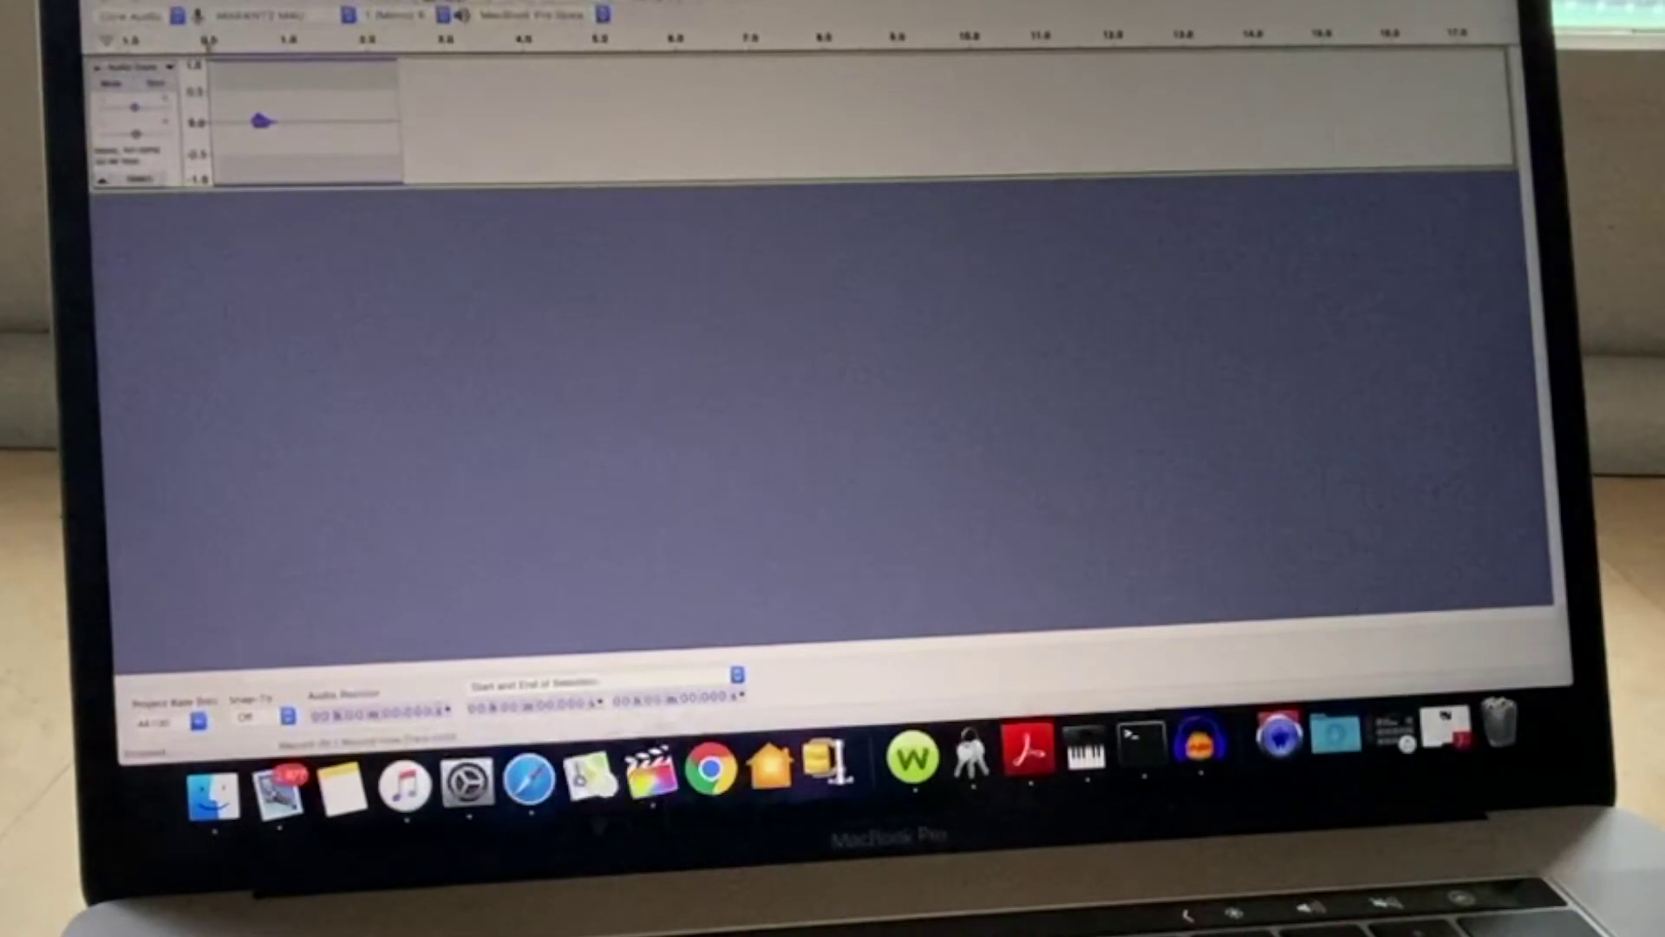
pyautogui.press('r')
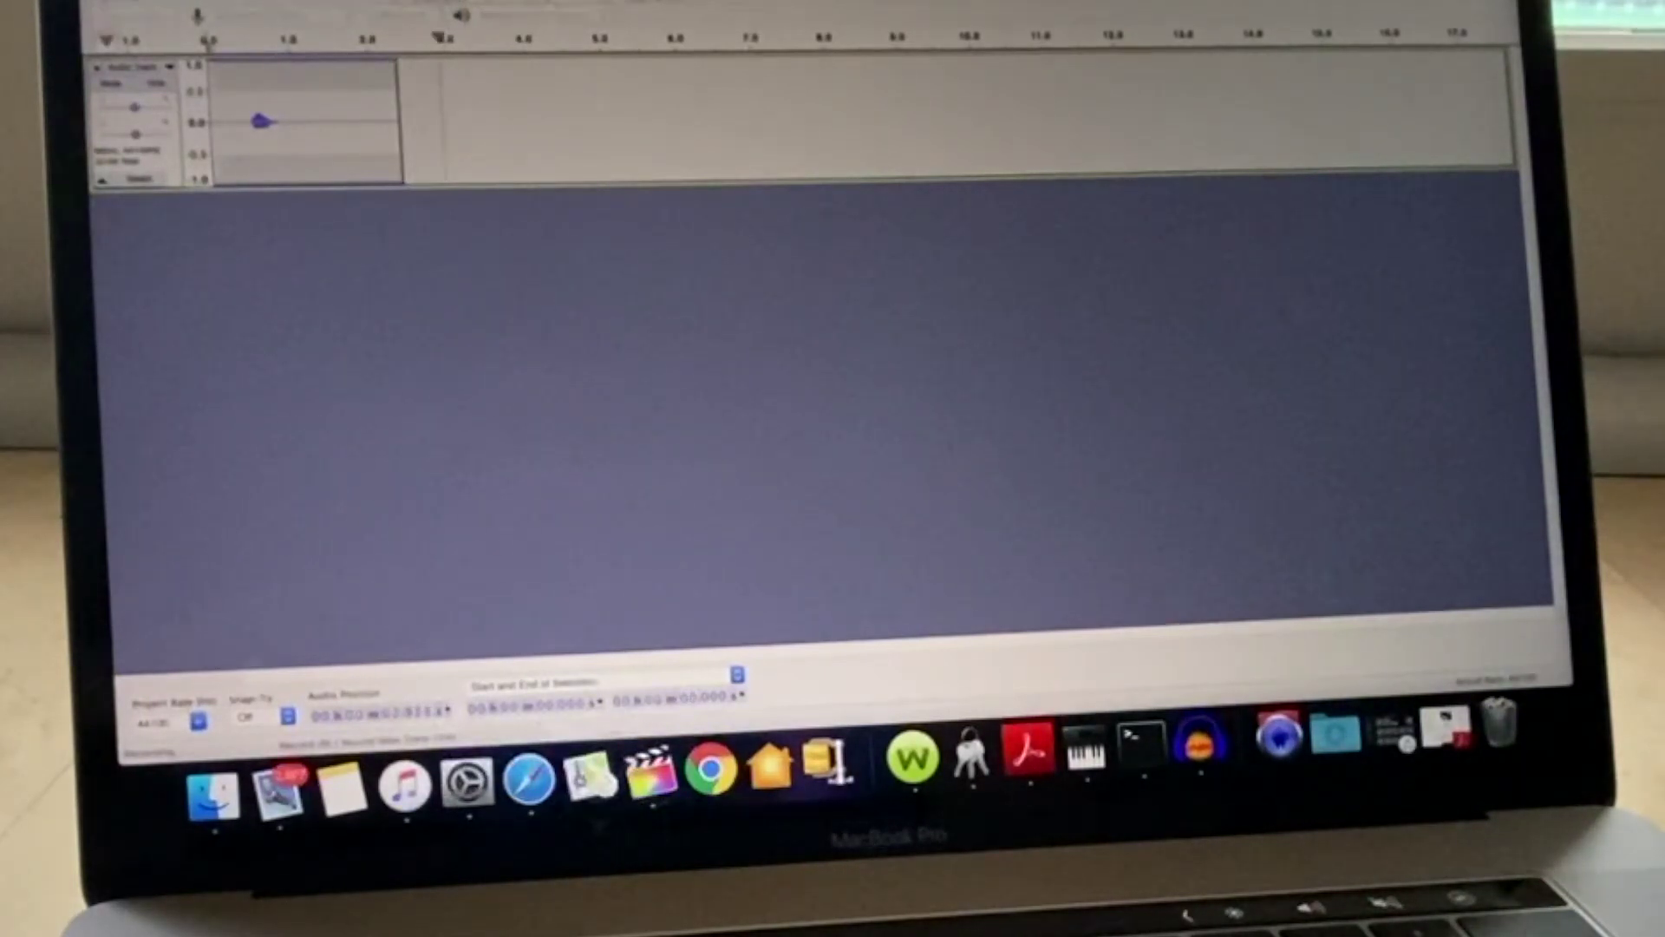